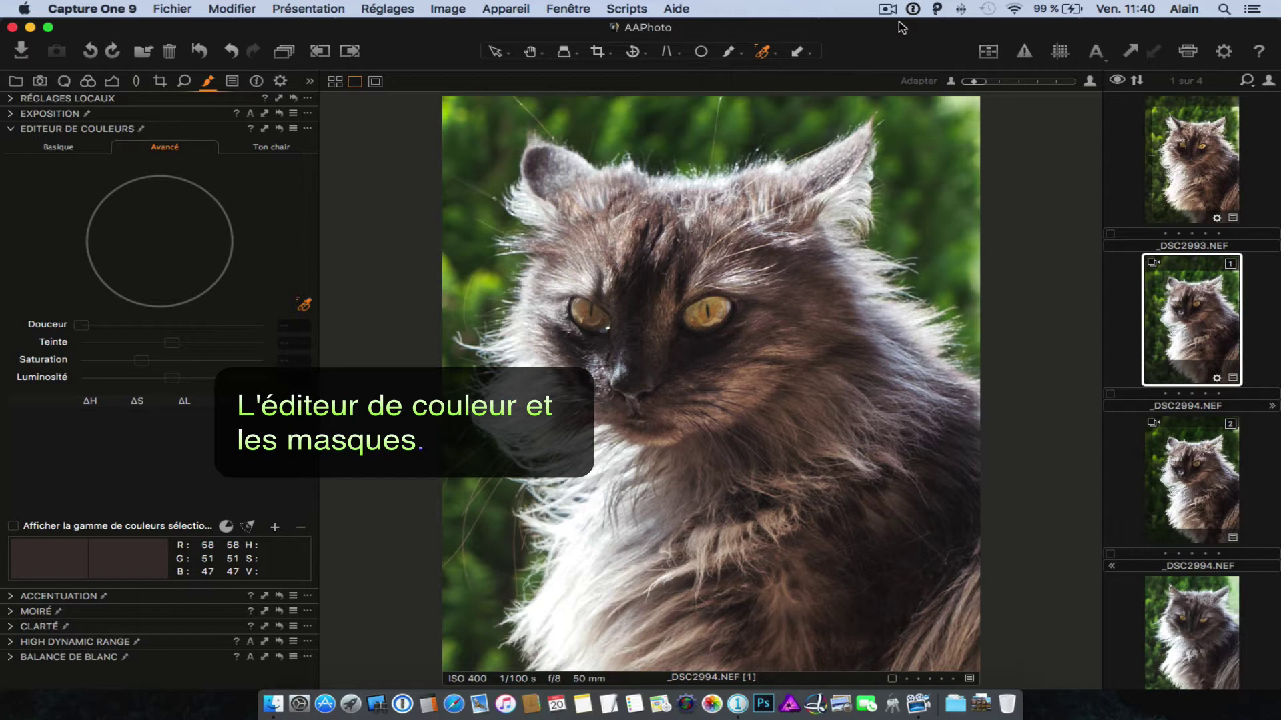
{"action": "left_click", "coordinate": [308, 129]}
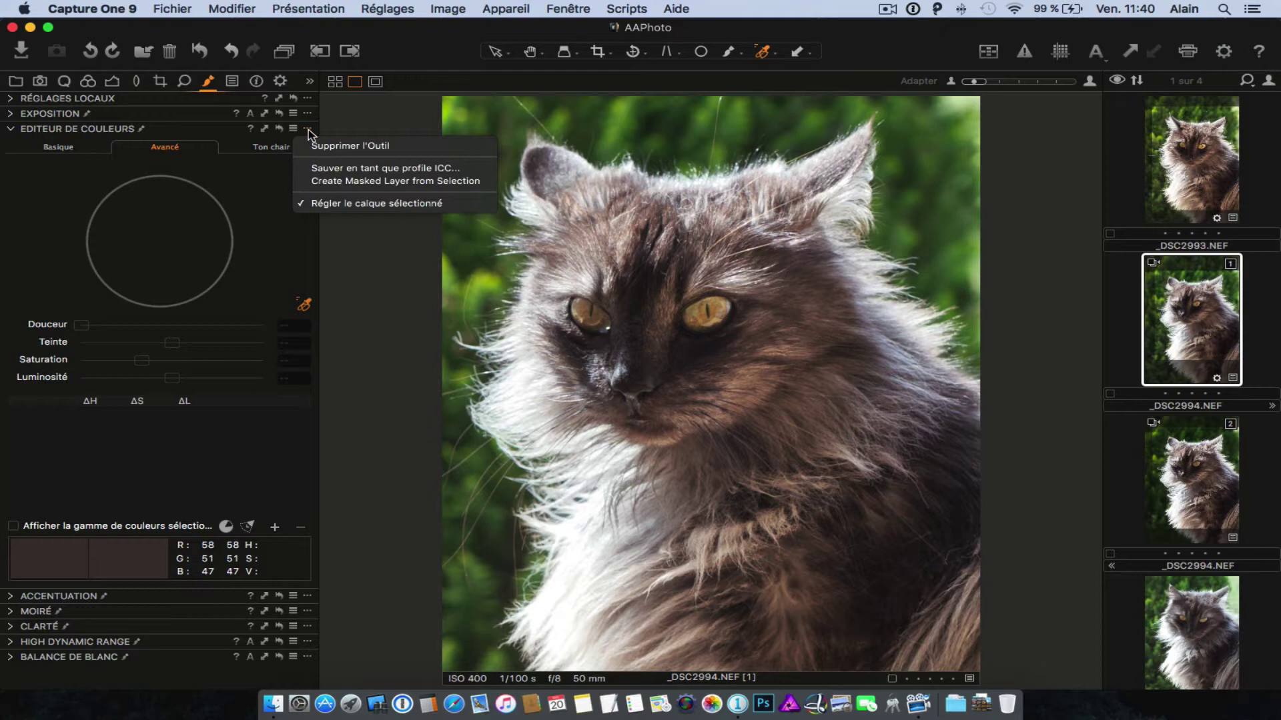
{"action": "left_click", "coordinate": [310, 132]}
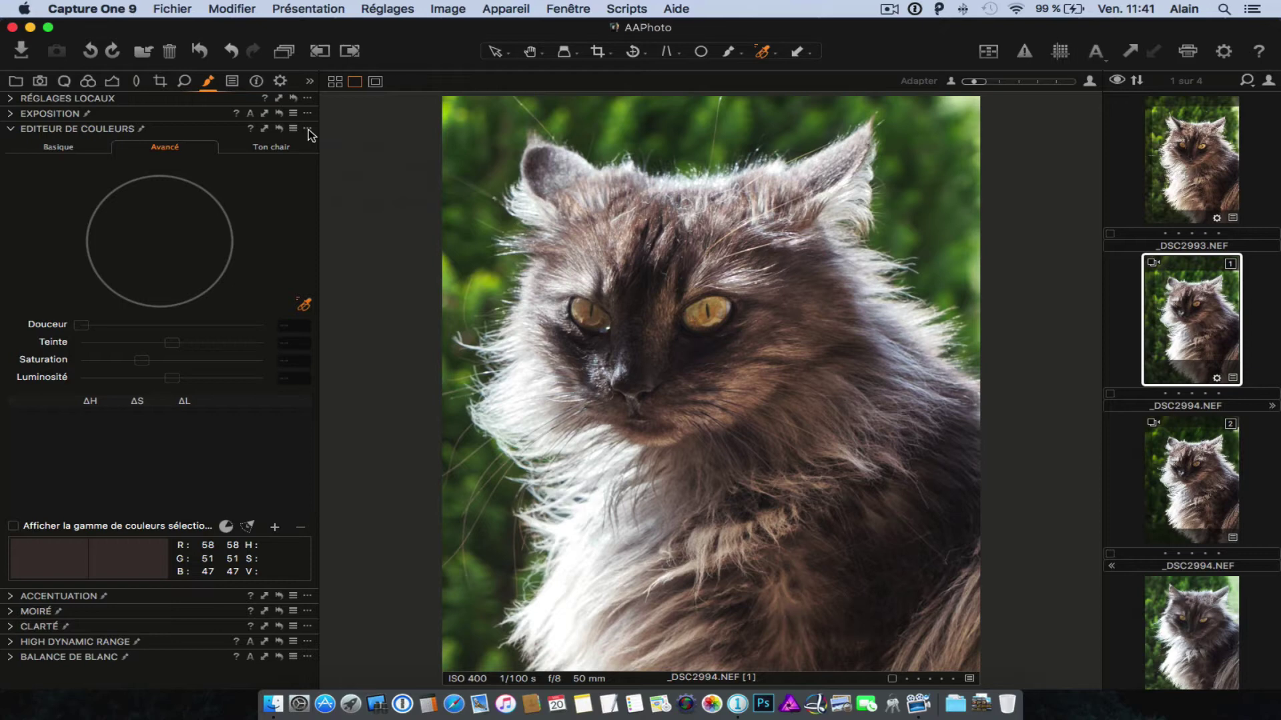
- Try raising the whole photo's Structure to 53, judging the effect on the fur around the cat's nose
{"action": "left_click", "coordinate": [1089, 82]}
{"action": "scroll", "coordinate": [756, 195], "scroll_direction": "left", "scroll_amount": 5}
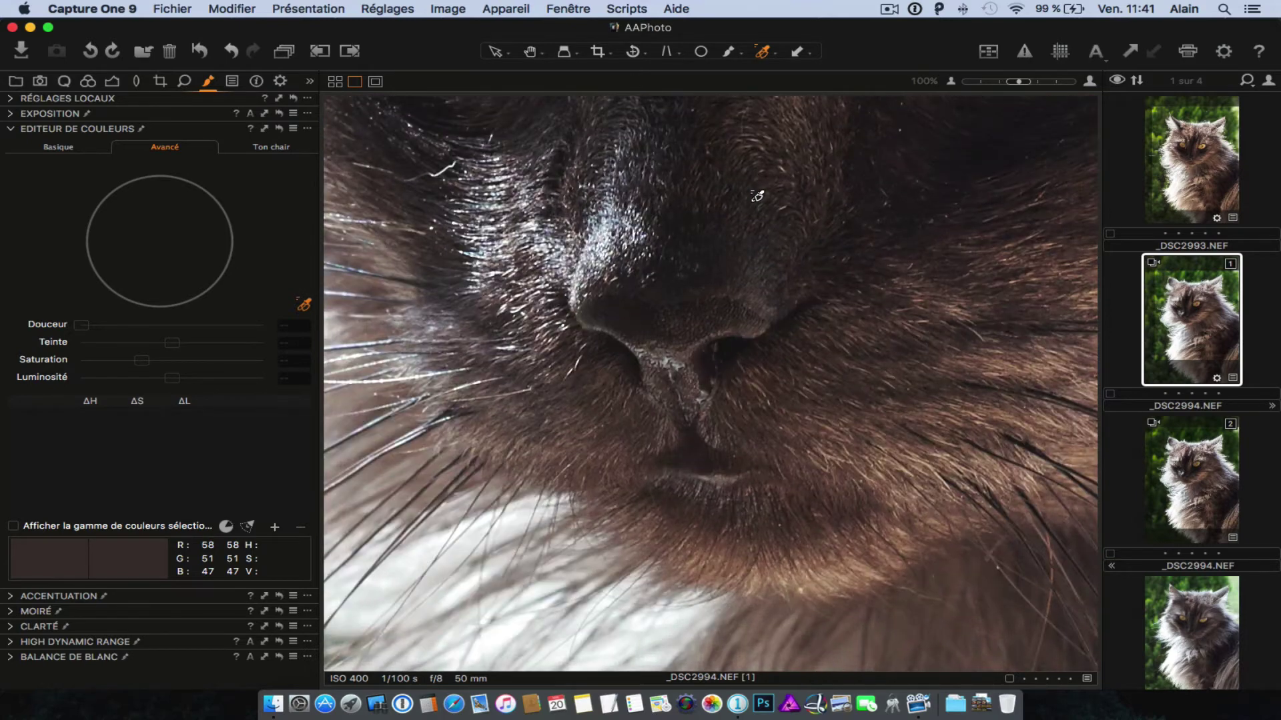
{"action": "scroll", "coordinate": [746, 196], "scroll_direction": "up", "scroll_amount": 3}
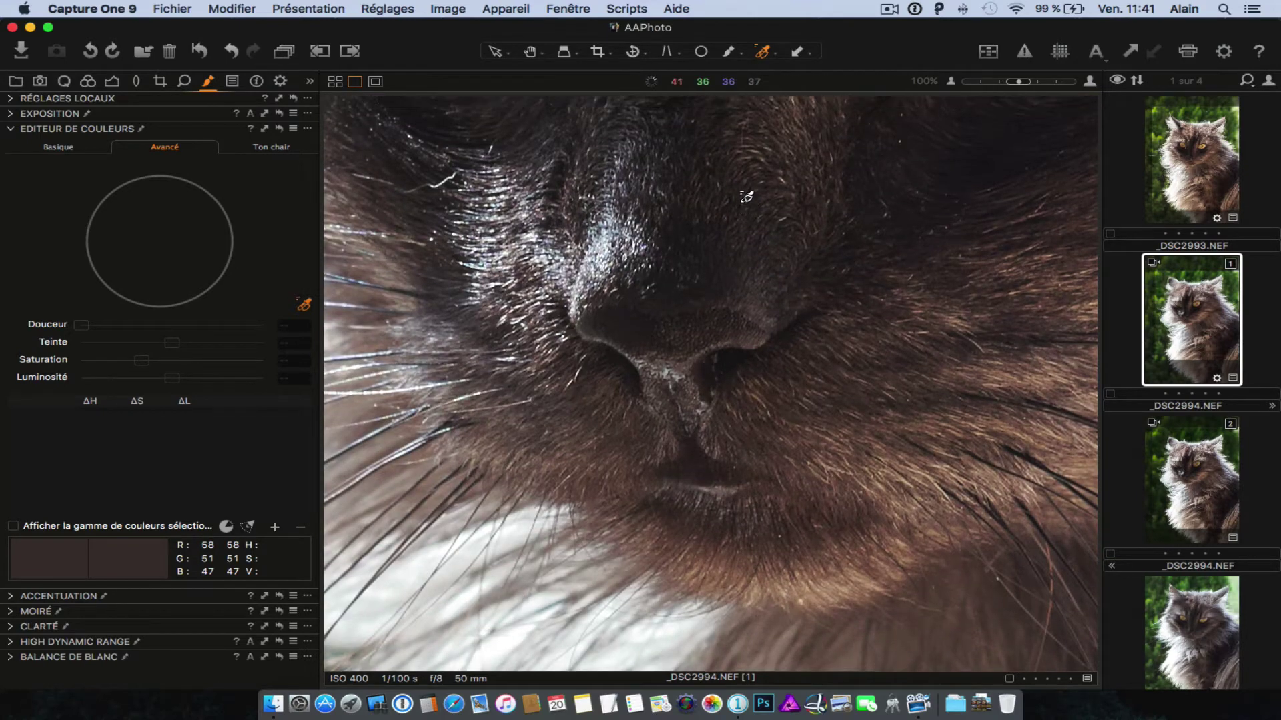
{"action": "left_click", "coordinate": [65, 82]}
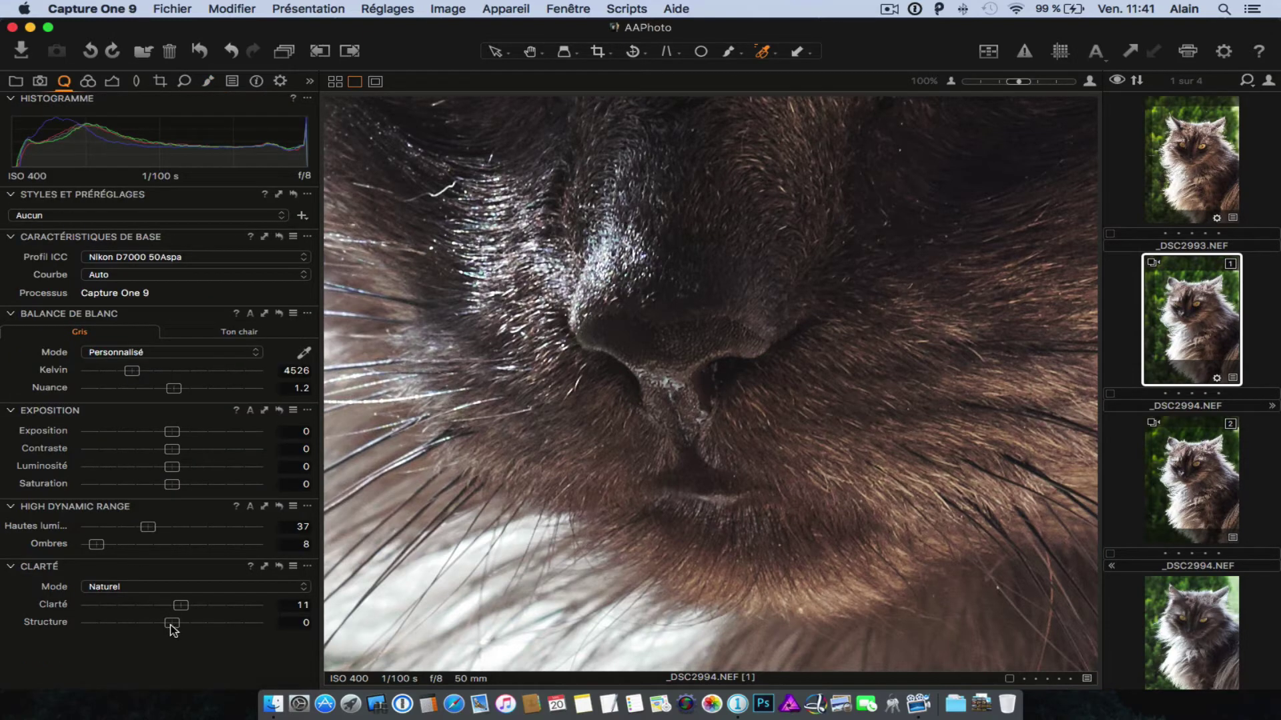
{"action": "left_click_drag", "start_coordinate": [173, 625], "coordinate": [217, 631]}
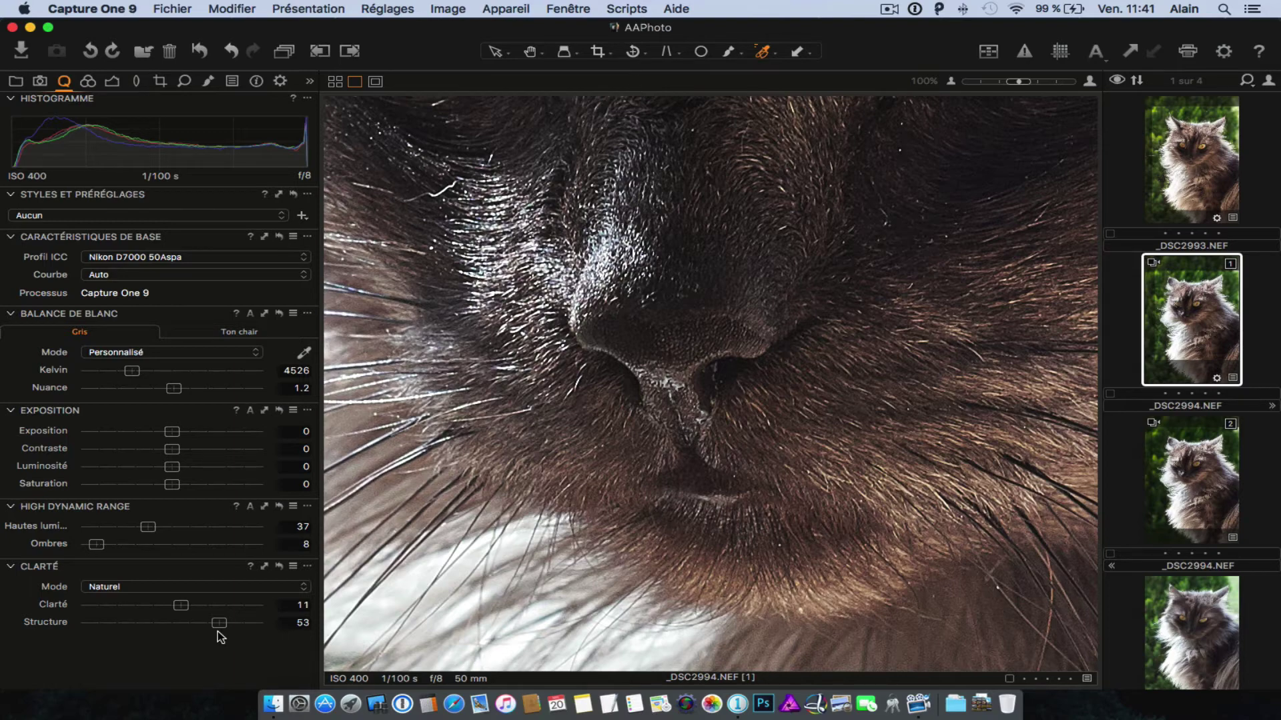
- Reset the photo's Clarté adjustments and set Clarté to 22
{"action": "left_click", "coordinate": [951, 81]}
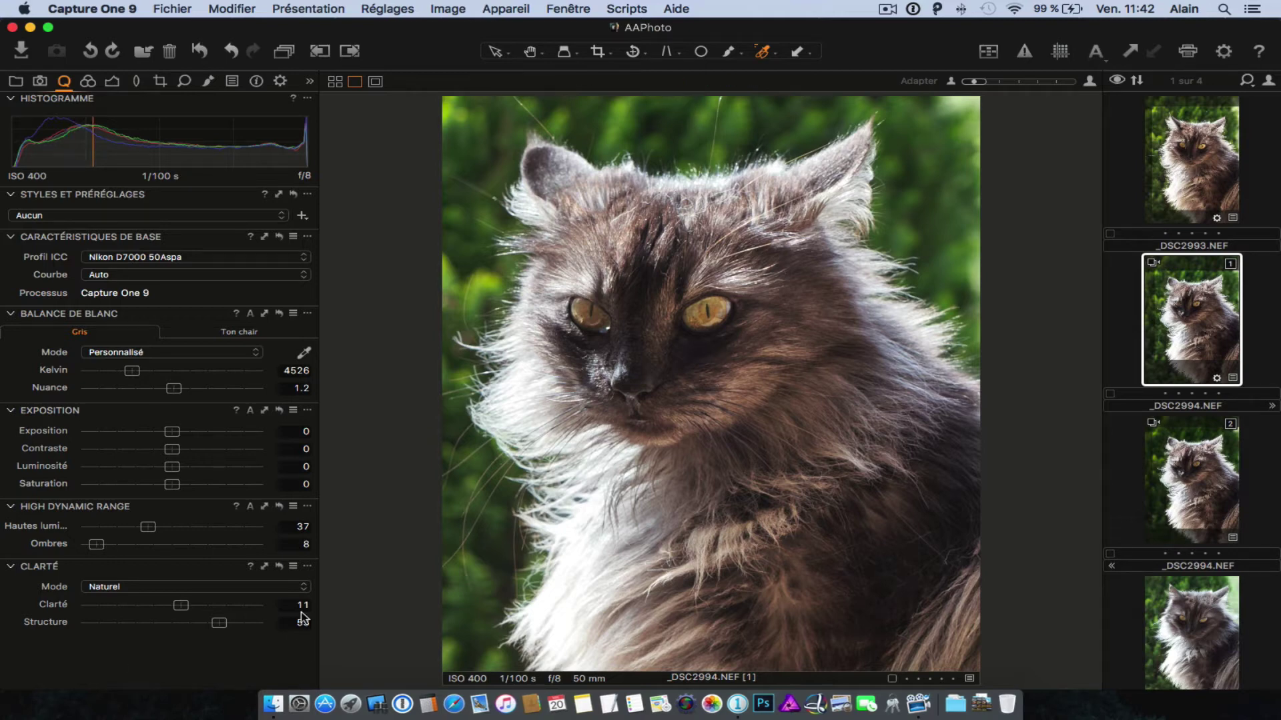
{"action": "left_click", "coordinate": [279, 567]}
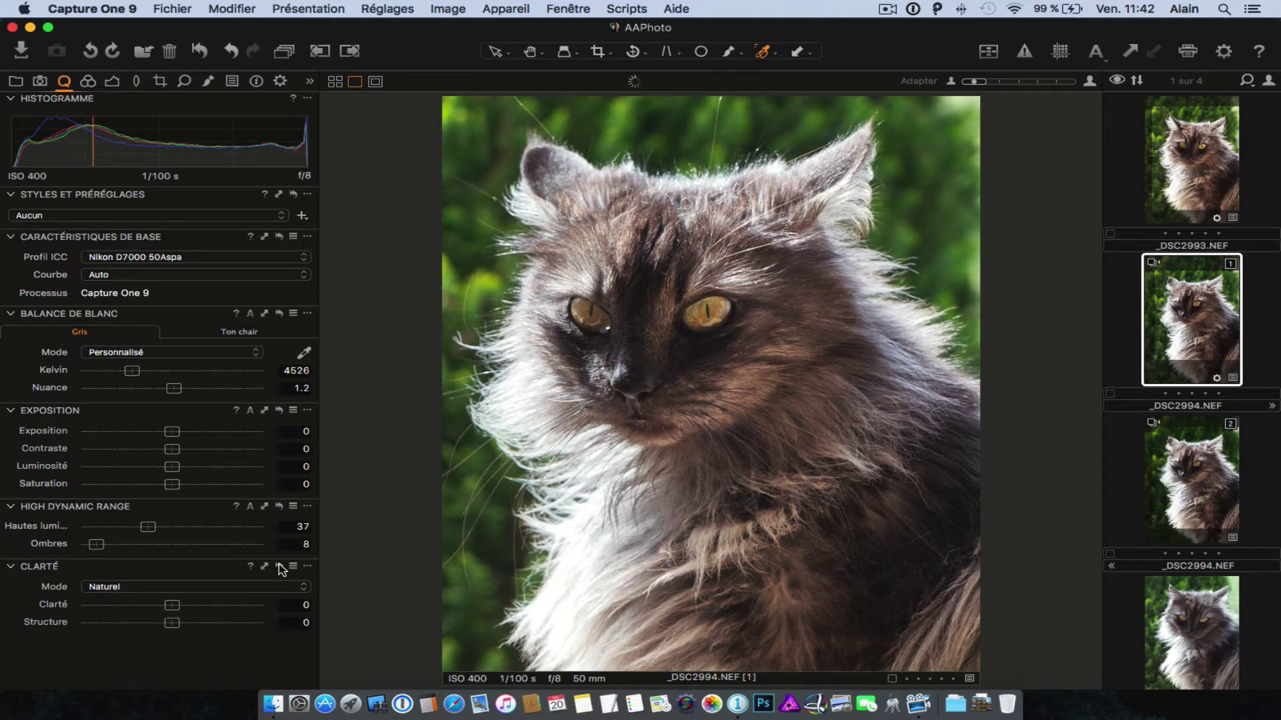
{"action": "left_click_drag", "start_coordinate": [174, 605], "coordinate": [195, 607]}
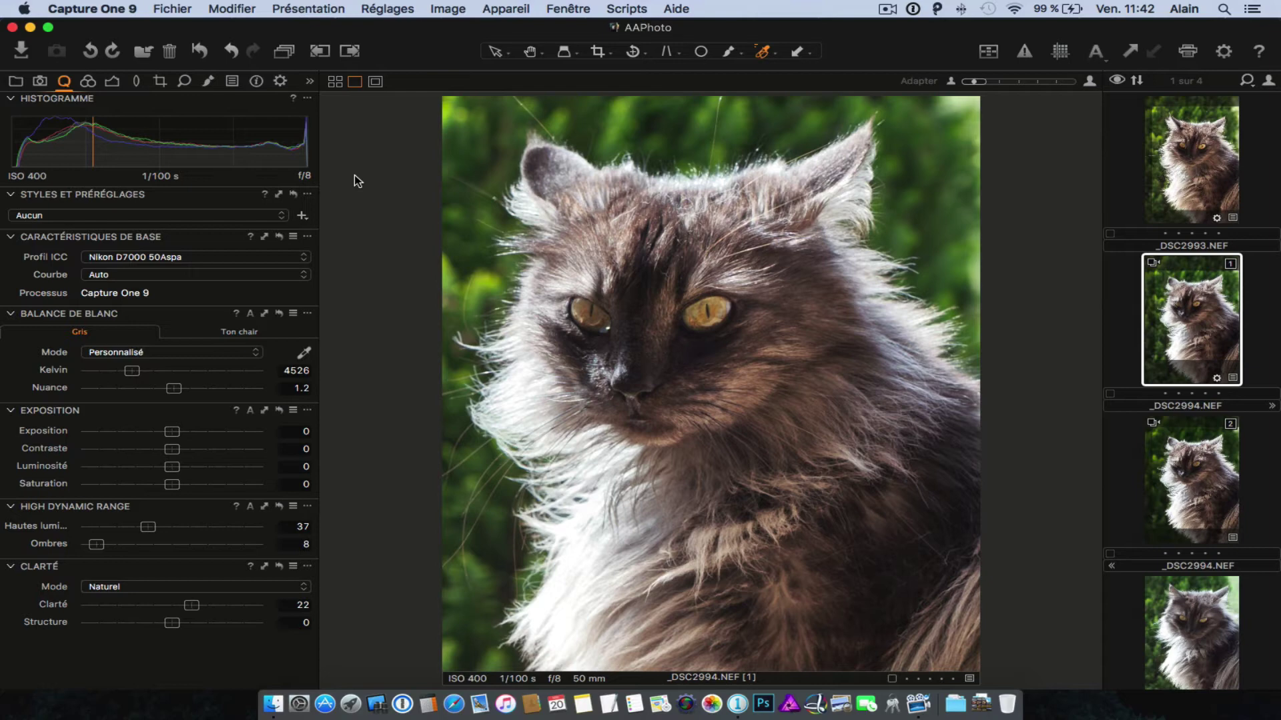
- Sample the green background above the cat's head in the advanced colour editor and display the selected colour range
{"action": "left_click", "coordinate": [209, 82]}
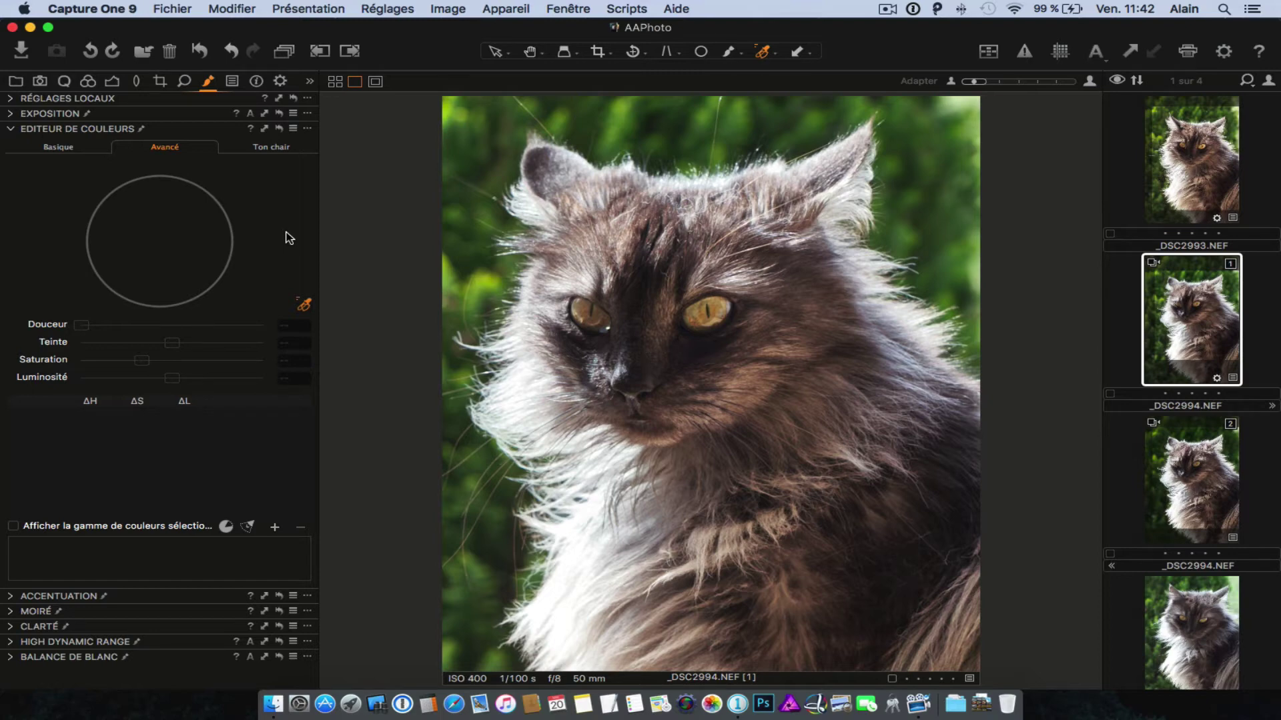
{"action": "left_click", "coordinate": [304, 307]}
{"action": "left_click", "coordinate": [618, 131]}
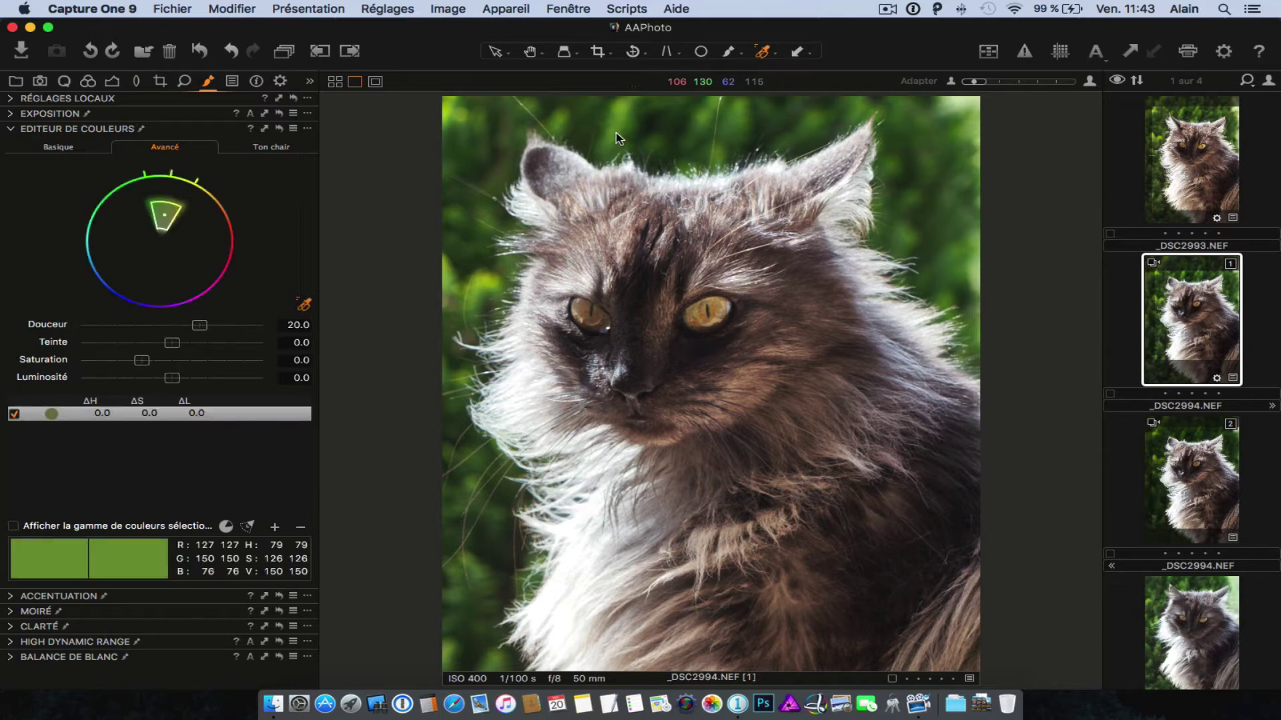
{"action": "left_click", "coordinate": [13, 527]}
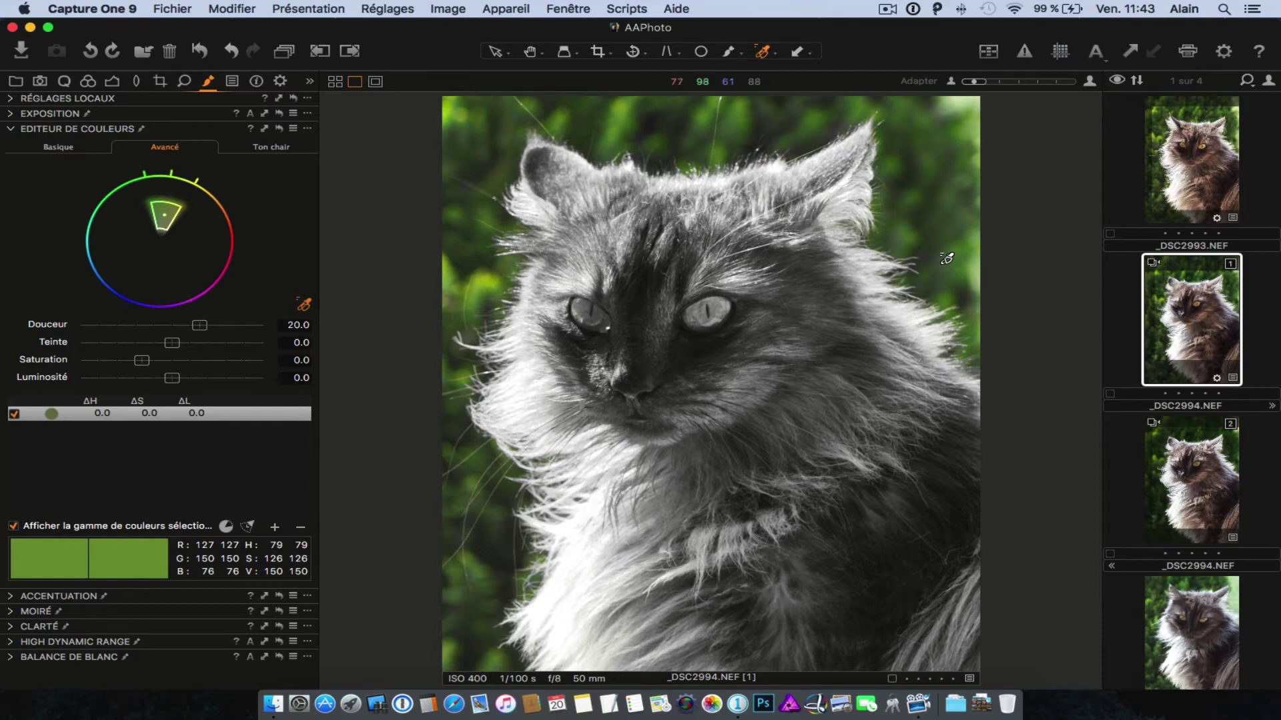
- Create a masked layer from the green colour selection and rename it "Vert"
{"action": "left_click", "coordinate": [307, 128]}
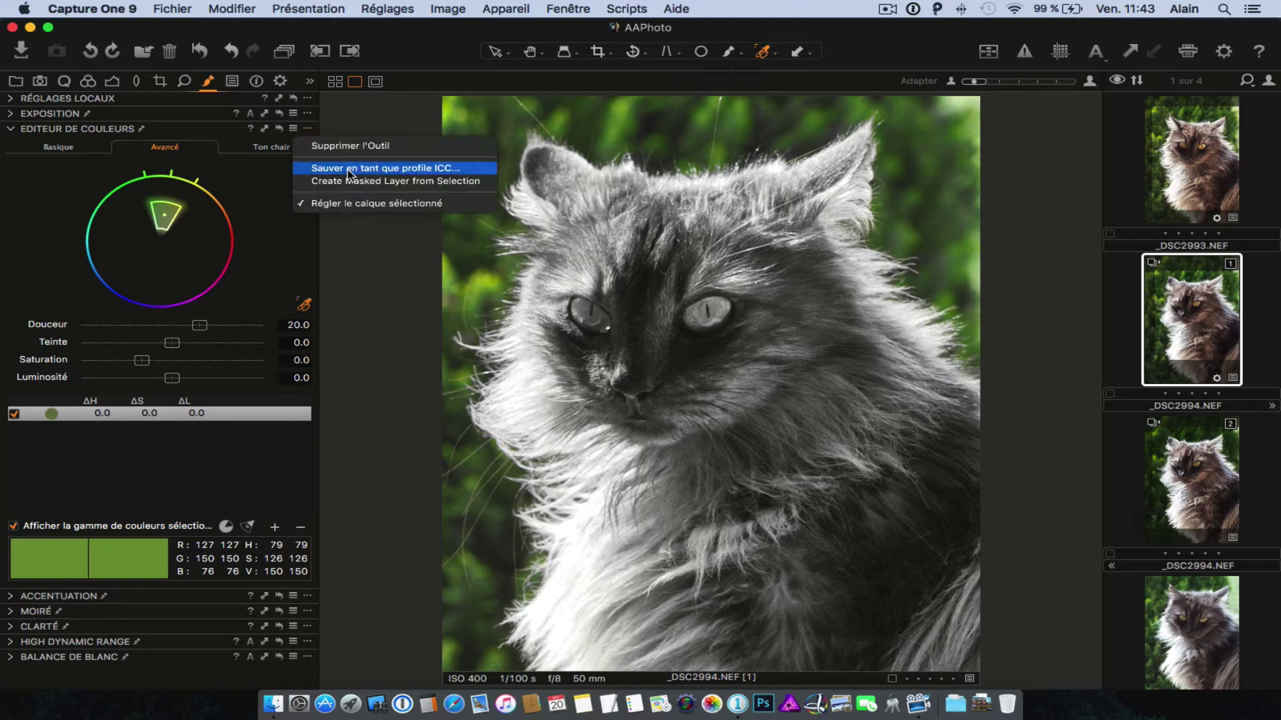
{"action": "left_click", "coordinate": [385, 193]}
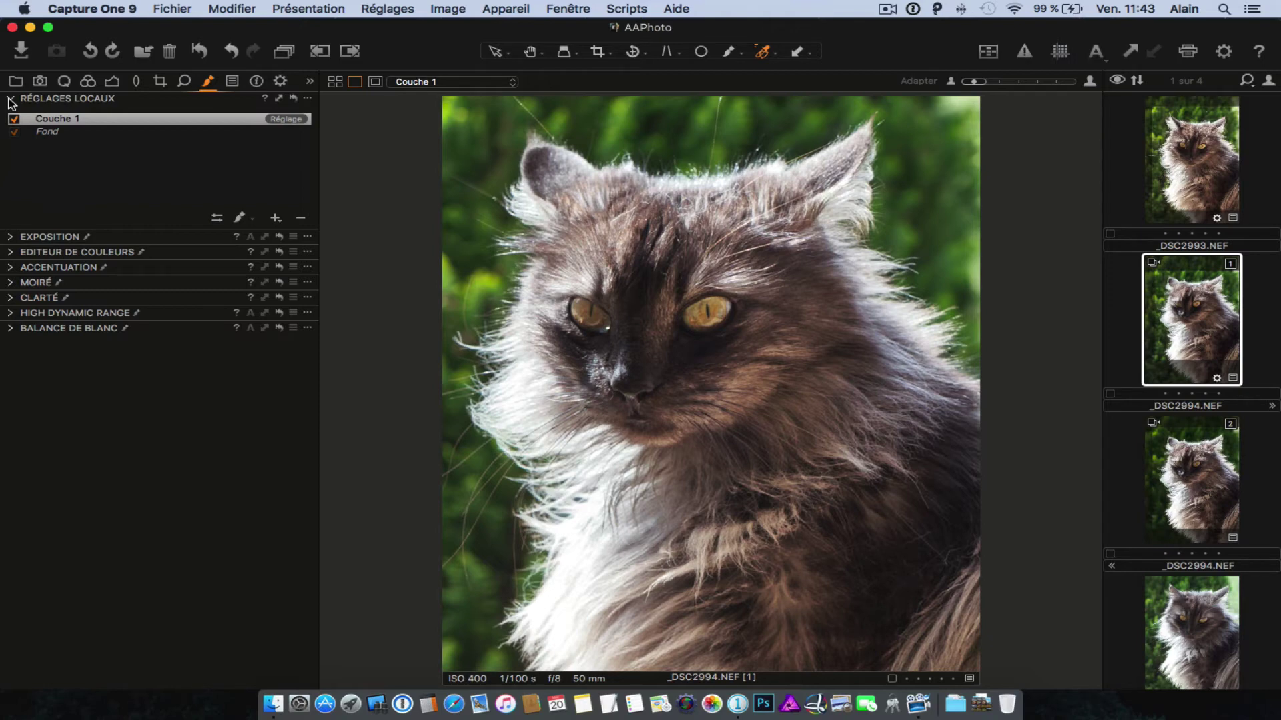
{"action": "double_click", "coordinate": [75, 121]}
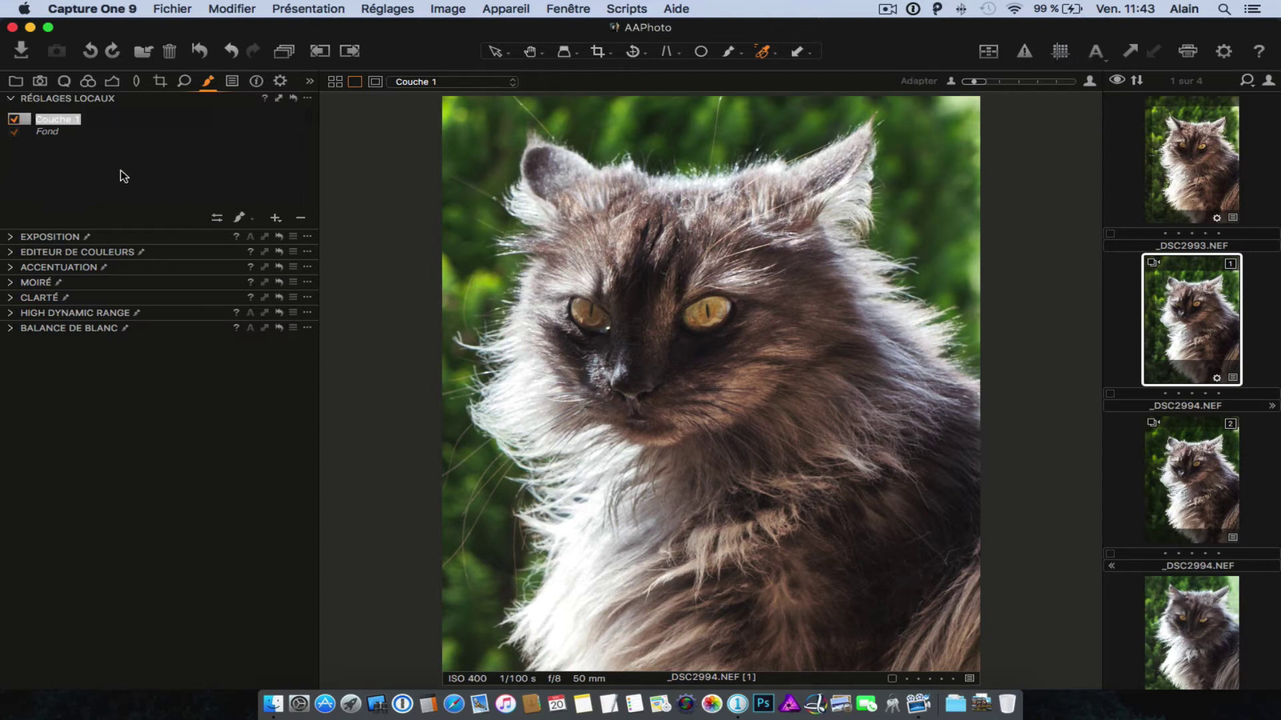
{"action": "type", "text": "Vert"}
{"action": "key", "text": "Return"}
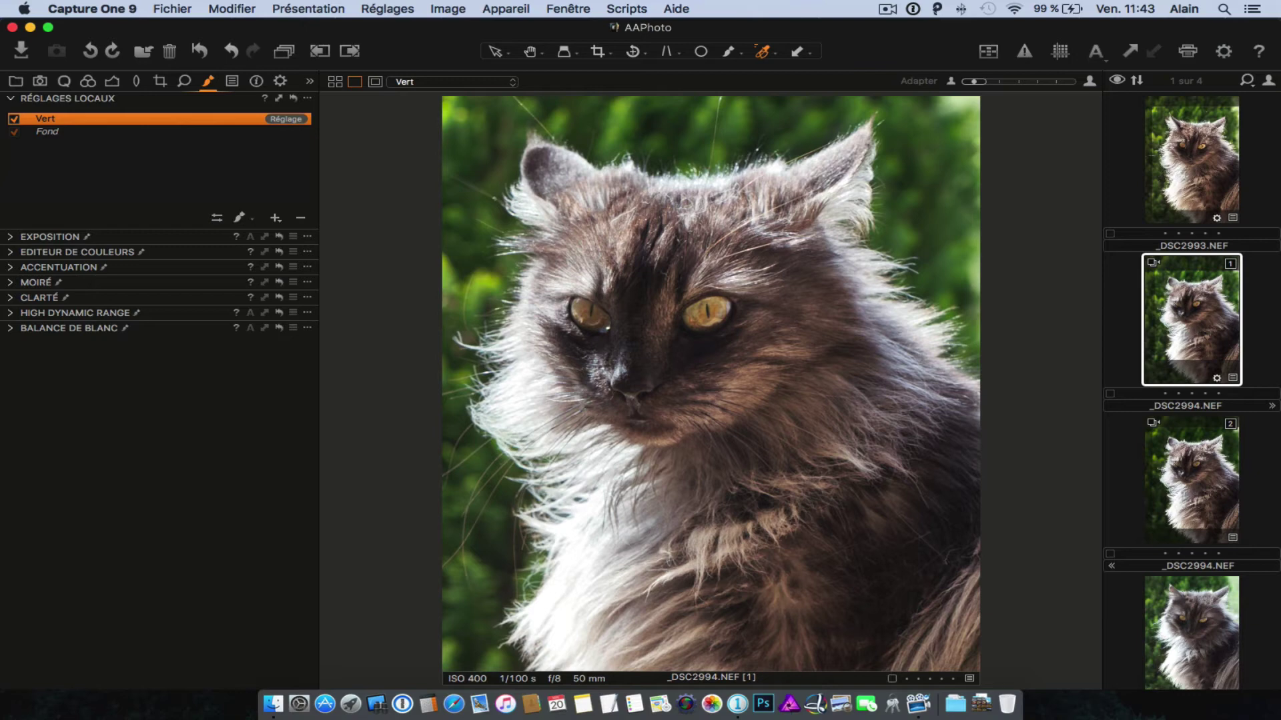
- Display the Vert layer's mask and brush in background areas beside the chest and around the ear on the other side
{"action": "key", "text": "m"}
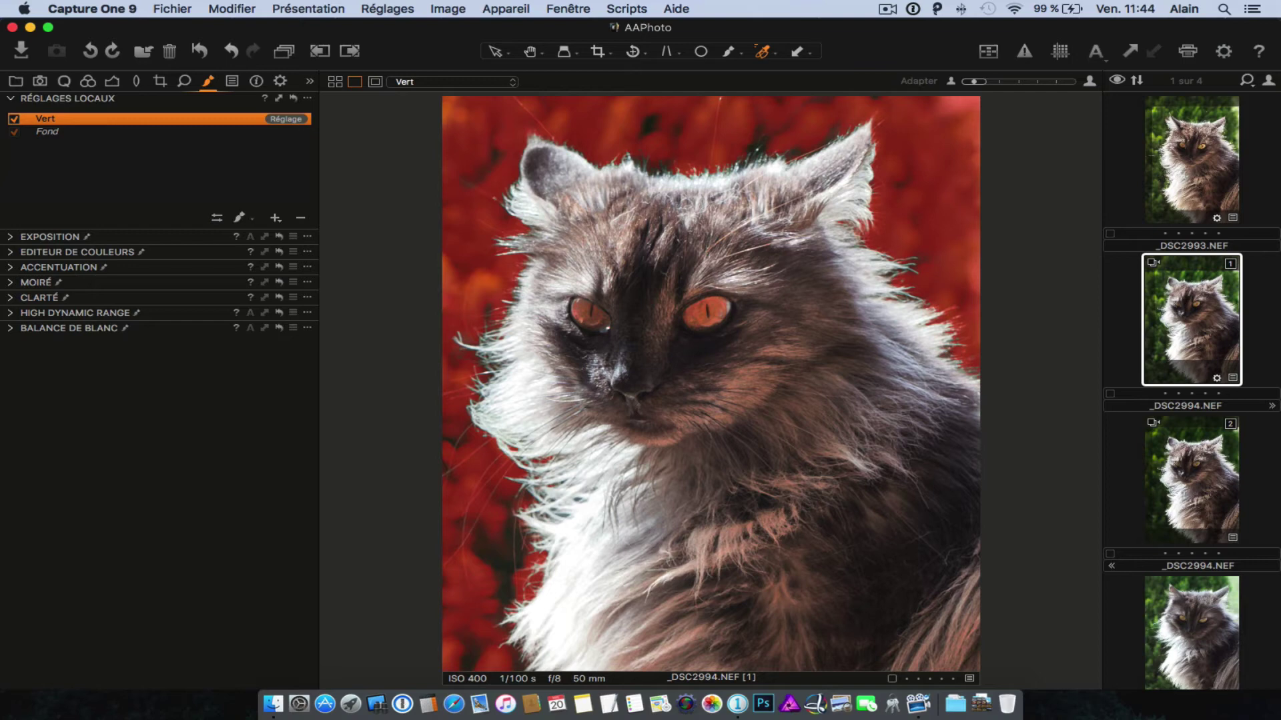
{"action": "left_click", "coordinate": [241, 219]}
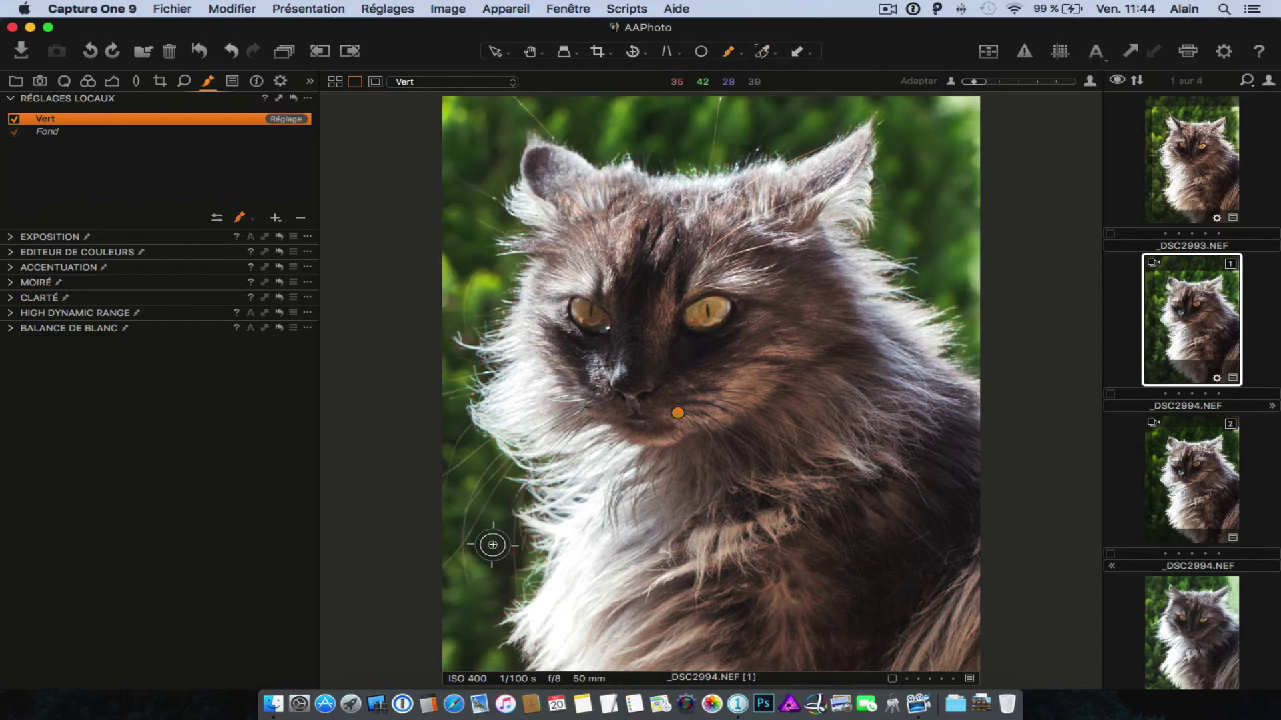
{"action": "mouse_move", "coordinate": [492, 546]}
{"action": "left_mouse_down"}
{"action": "mouse_move", "coordinate": [496, 584]}
{"action": "mouse_move", "coordinate": [482, 542]}
{"action": "mouse_move", "coordinate": [499, 541]}
{"action": "mouse_move", "coordinate": [500, 573]}
{"action": "mouse_move", "coordinate": [477, 641]}
{"action": "mouse_move", "coordinate": [480, 581]}
{"action": "left_mouse_up"}
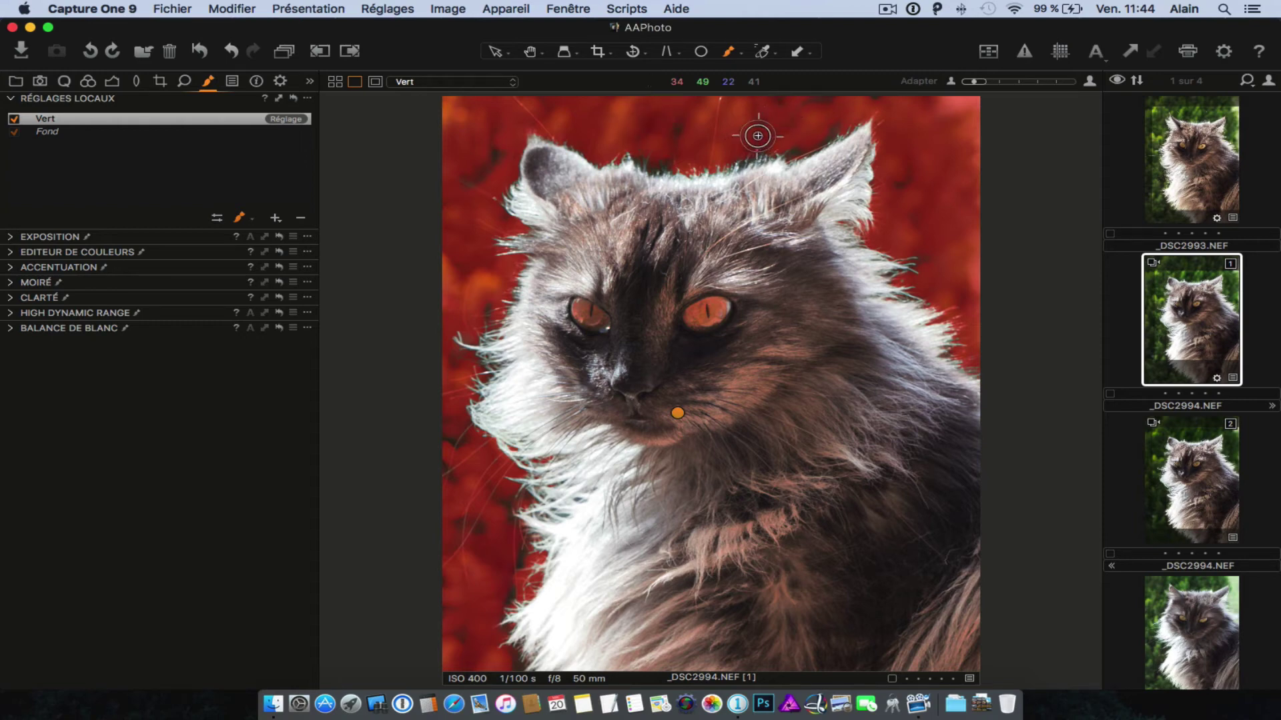
{"action": "mouse_move", "coordinate": [757, 136]}
{"action": "left_mouse_down"}
{"action": "mouse_move", "coordinate": [871, 100]}
{"action": "mouse_move", "coordinate": [919, 120]}
{"action": "mouse_move", "coordinate": [932, 240]}
{"action": "mouse_move", "coordinate": [958, 262]}
{"action": "left_mouse_up"}
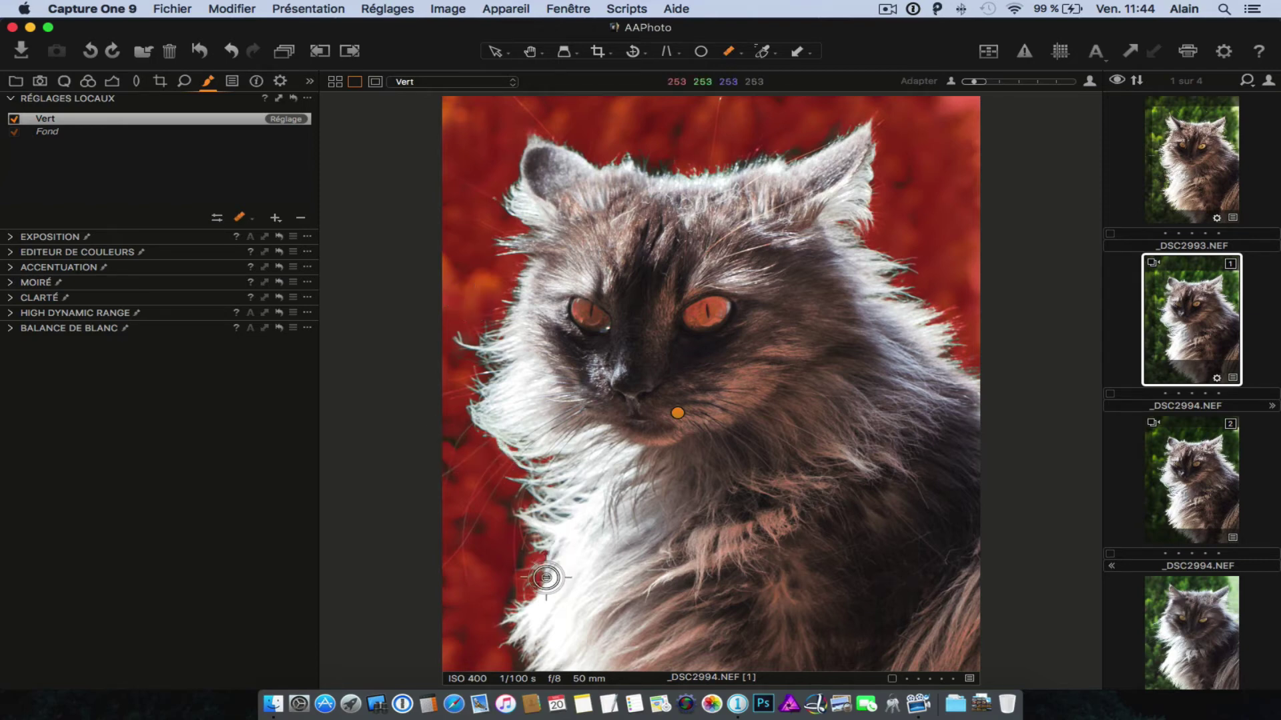
- Try erasing part of the Vert mask at the edge of the white chest fur, and undo the stroke
{"action": "mouse_move", "coordinate": [546, 577]}
{"action": "left_mouse_down"}
{"action": "mouse_move", "coordinate": [518, 614]}
{"action": "mouse_move", "coordinate": [540, 570]}
{"action": "left_mouse_up"}
{"action": "key", "text": "super+z"}
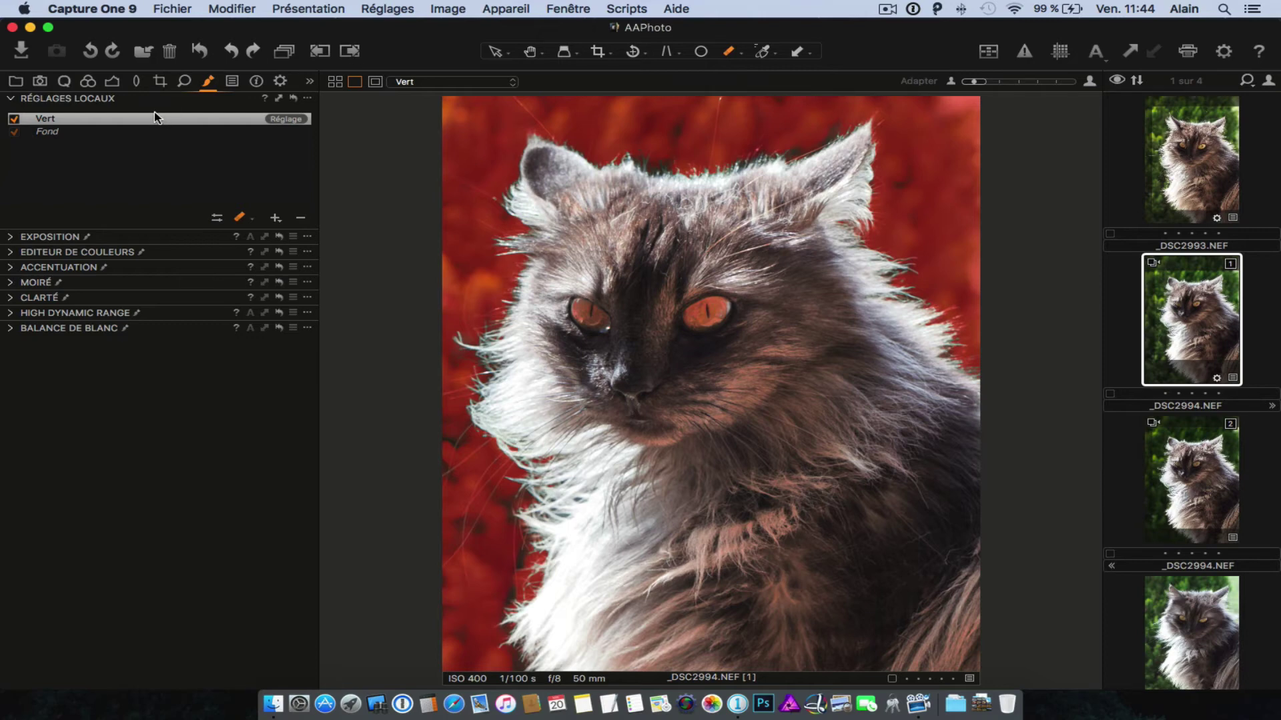
- Hide the mask overlay and add a new adjustment layer named "Chat"
{"action": "key", "text": "m"}
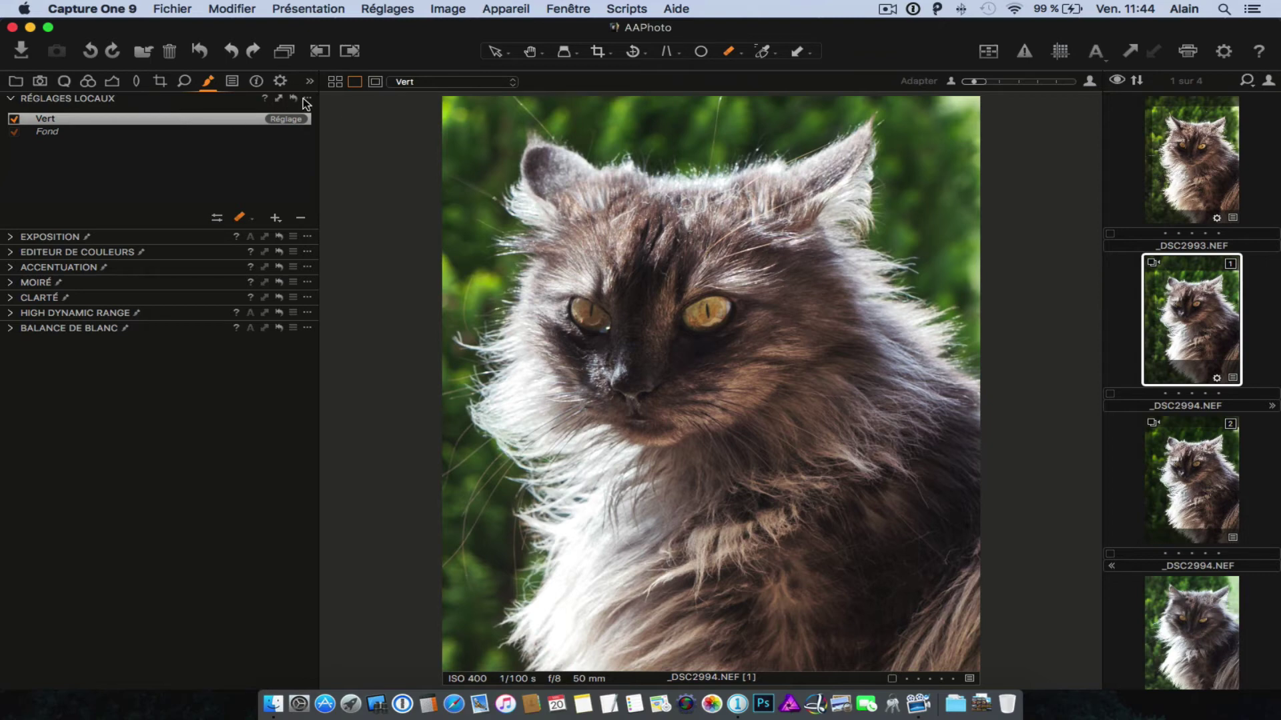
{"action": "left_click", "coordinate": [275, 218]}
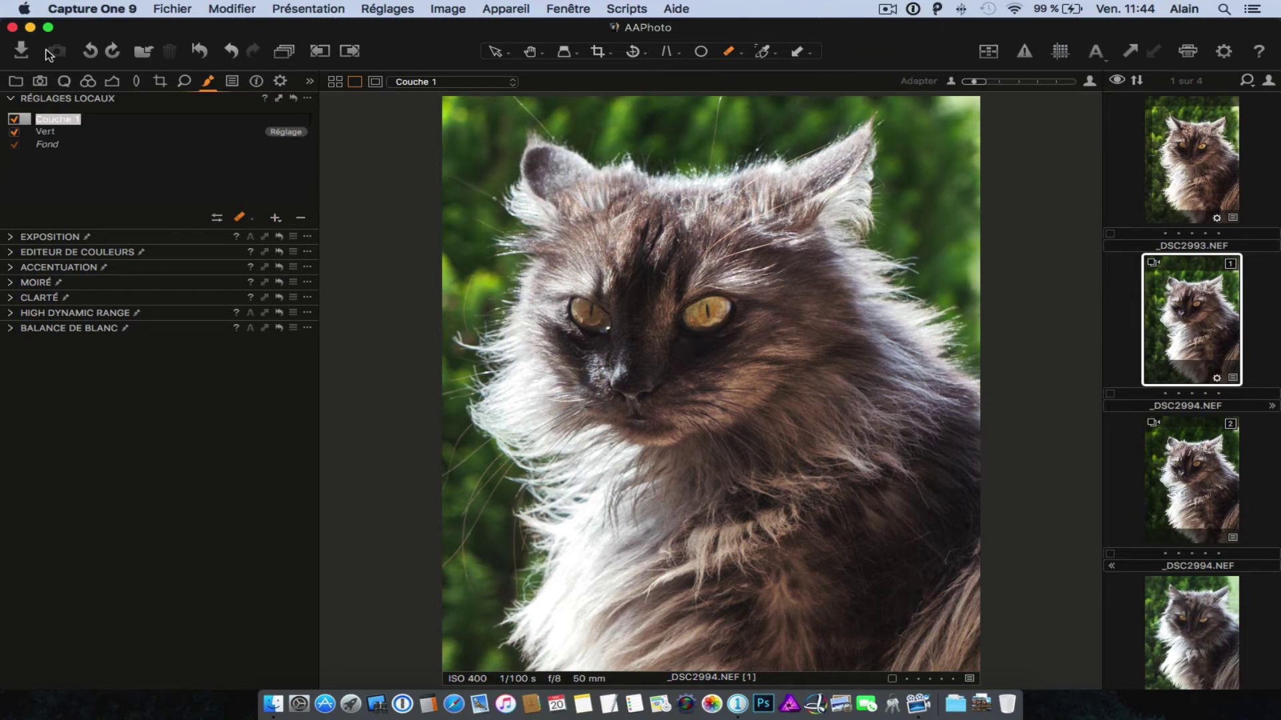
{"action": "type", "text": "Chat"}
{"action": "key", "text": "Return"}
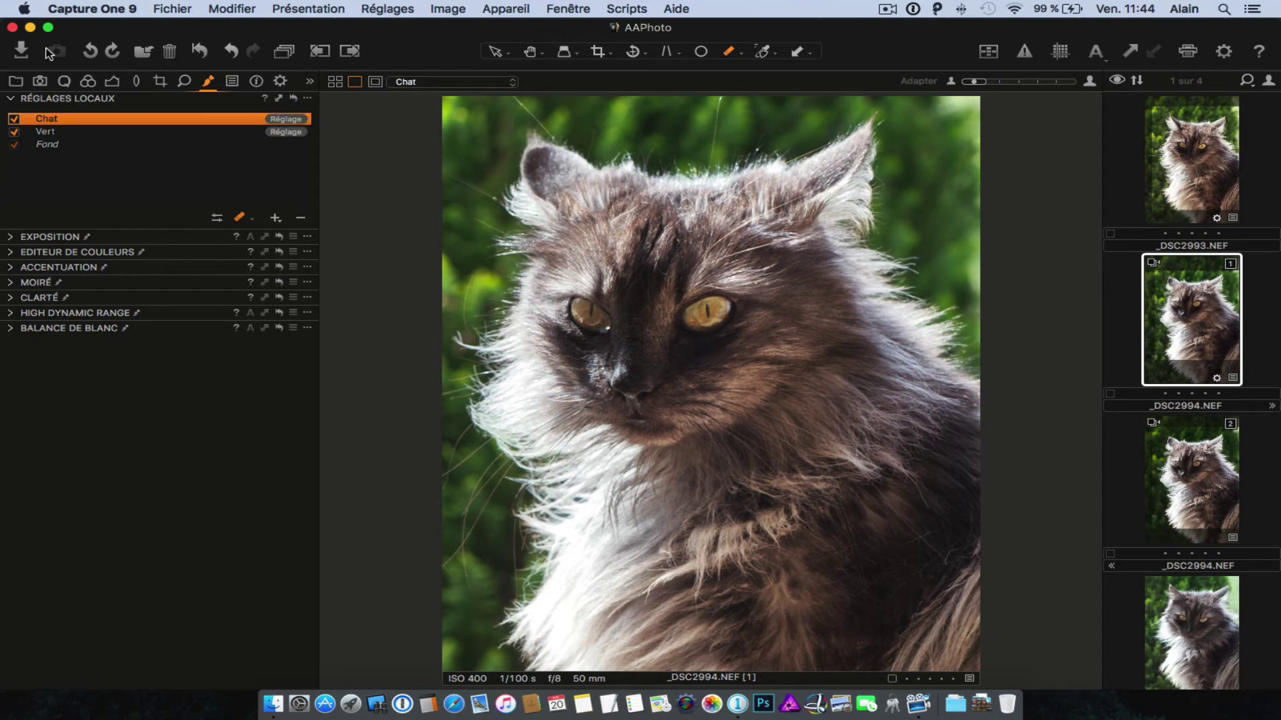
- Copy the mask from the Vert layer to the Chat layer
{"action": "left_click", "coordinate": [307, 98]}
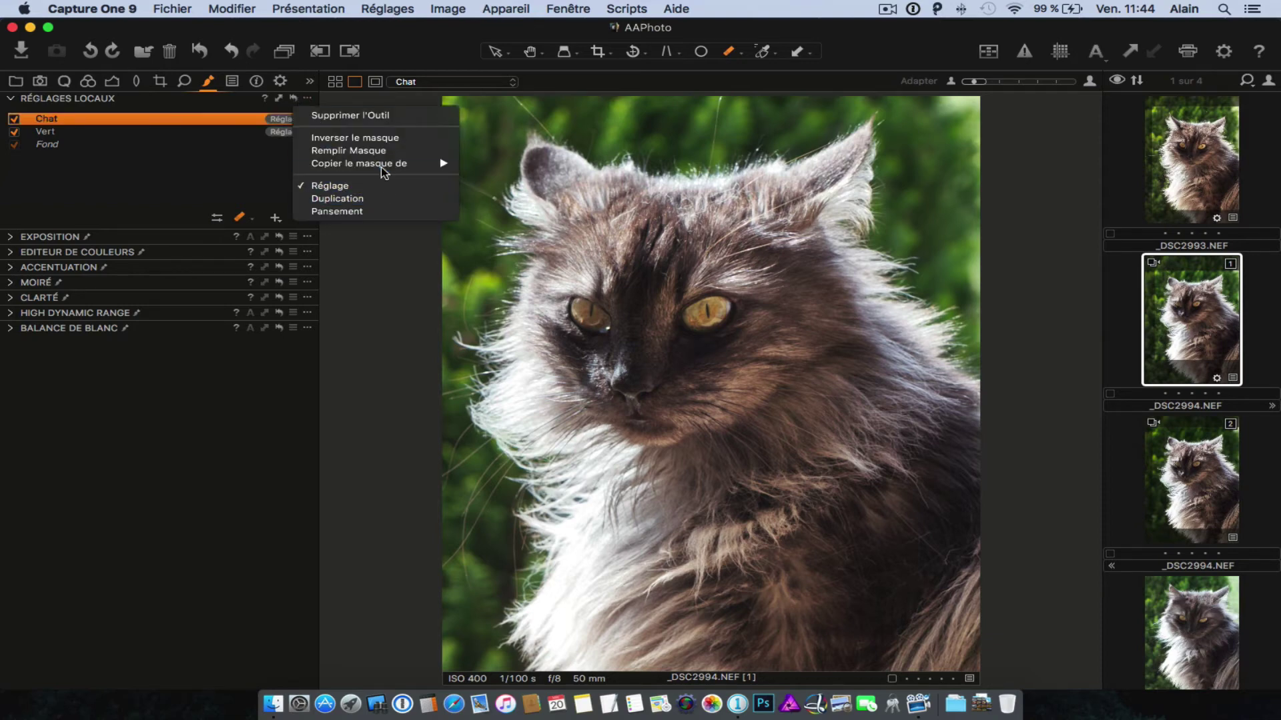
{"action": "mouse_move", "coordinate": [383, 165]}
{"action": "left_click", "coordinate": [487, 177]}
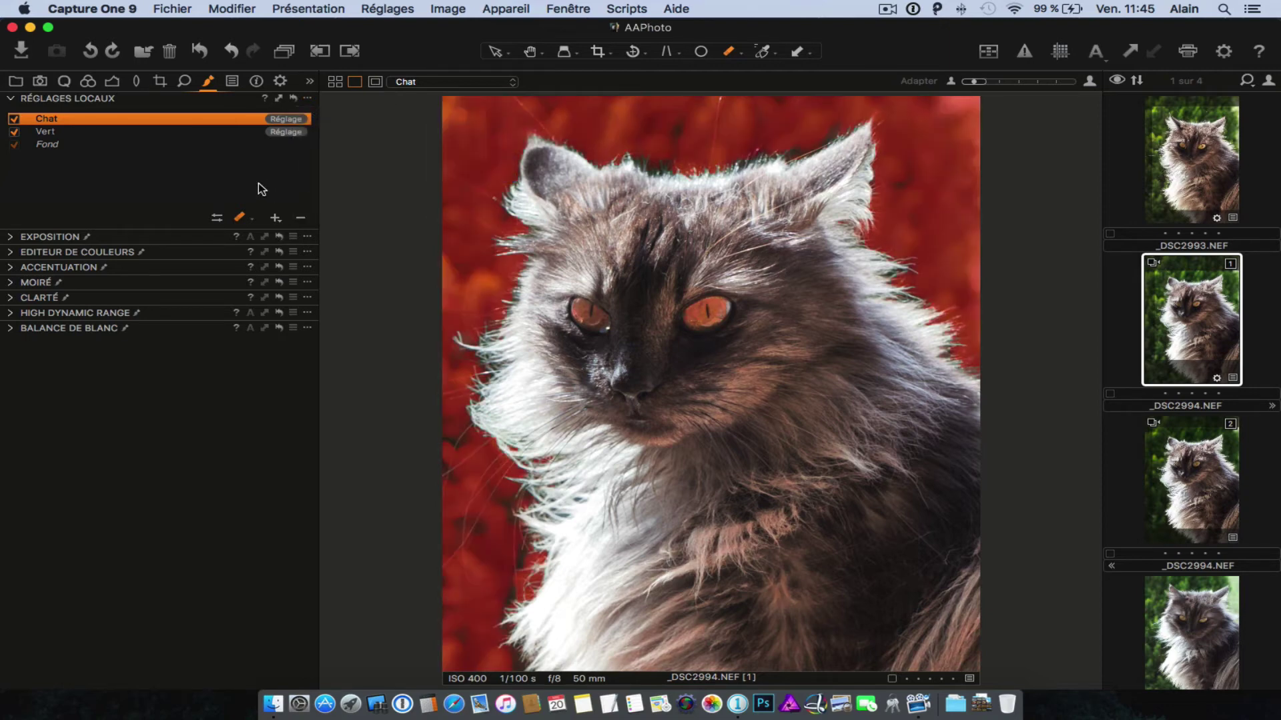
- Invert the Chat layer's mask, erase its spill on the background between the ears and hide the overlay
{"action": "left_click", "coordinate": [311, 98]}
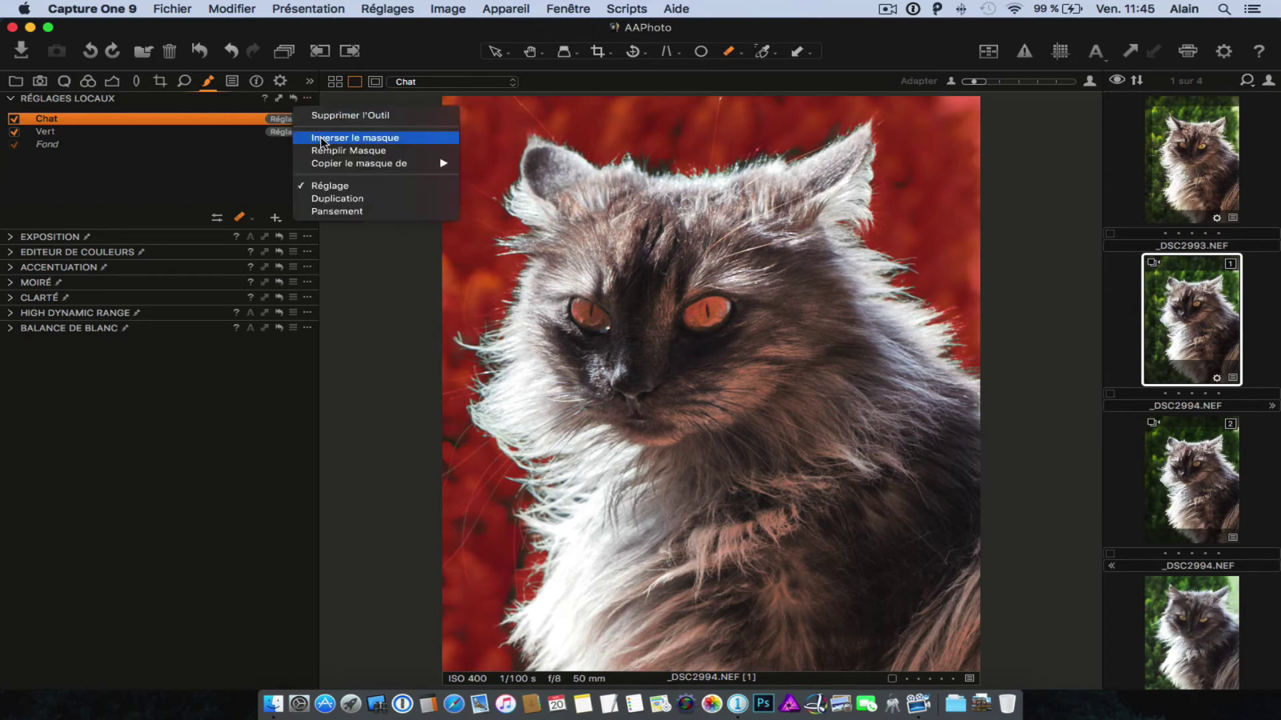
{"action": "left_click", "coordinate": [322, 138]}
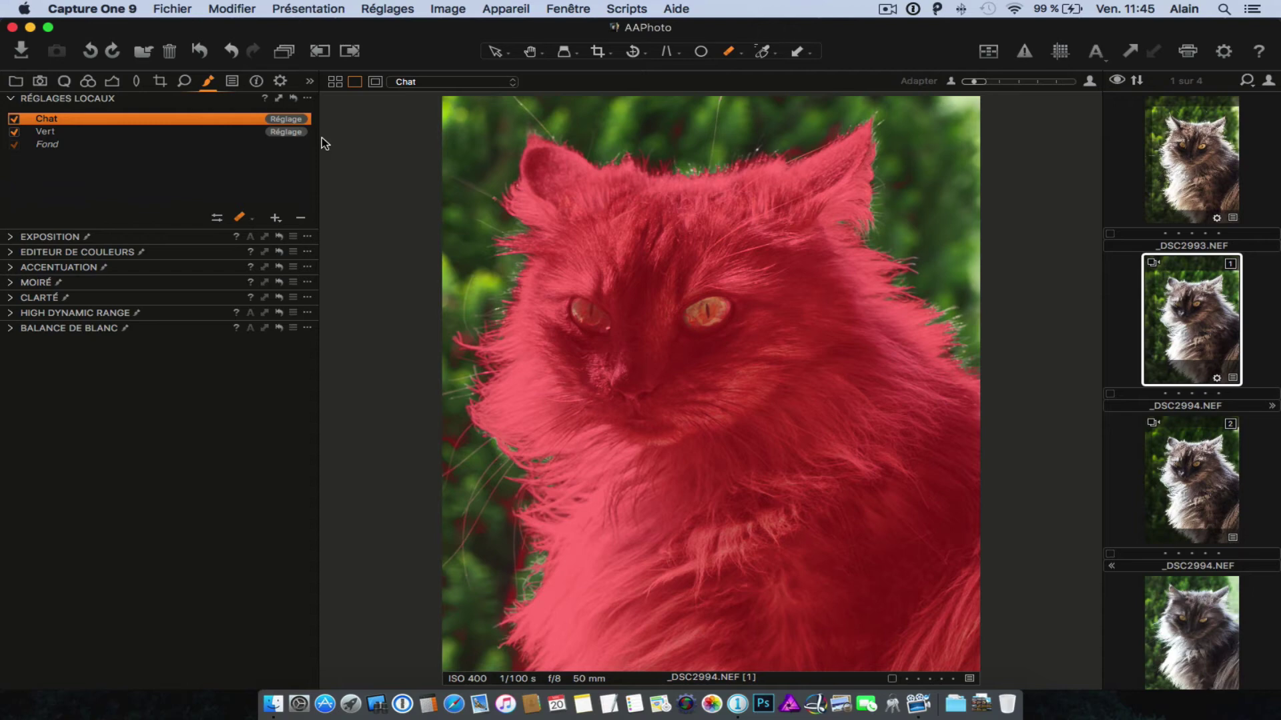
{"action": "left_click", "coordinate": [676, 133]}
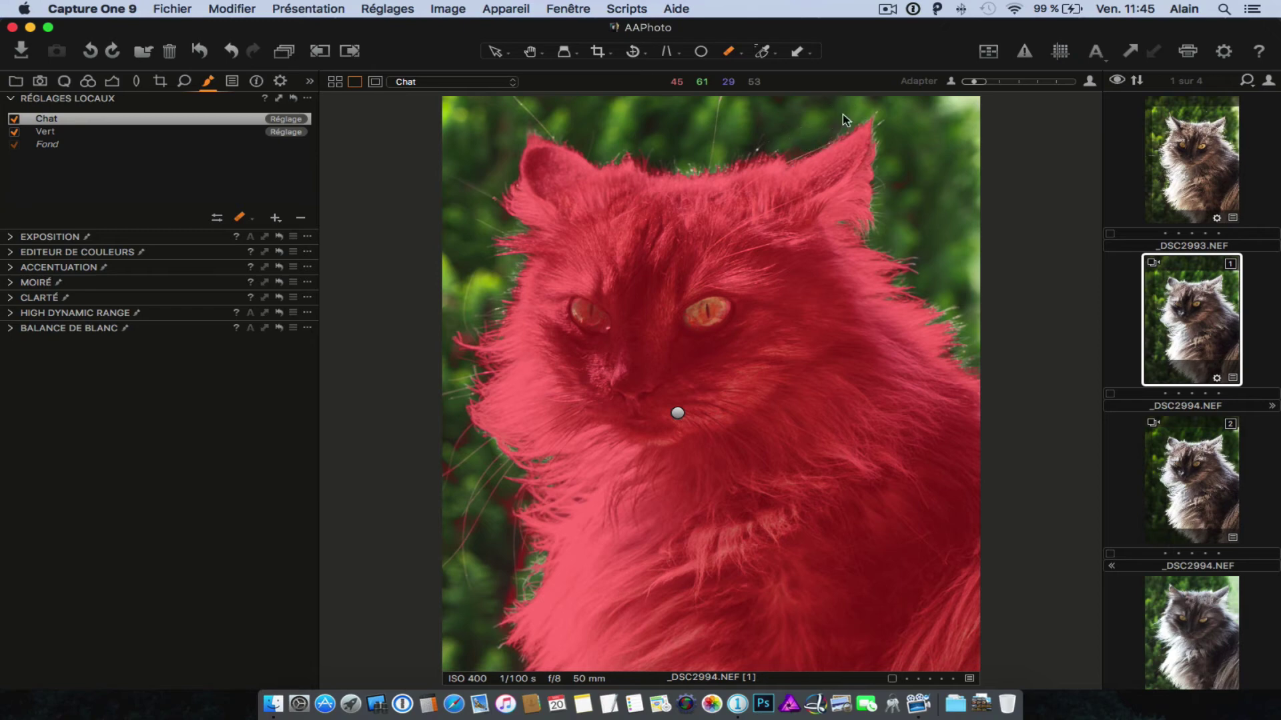
{"action": "key", "text": "m"}
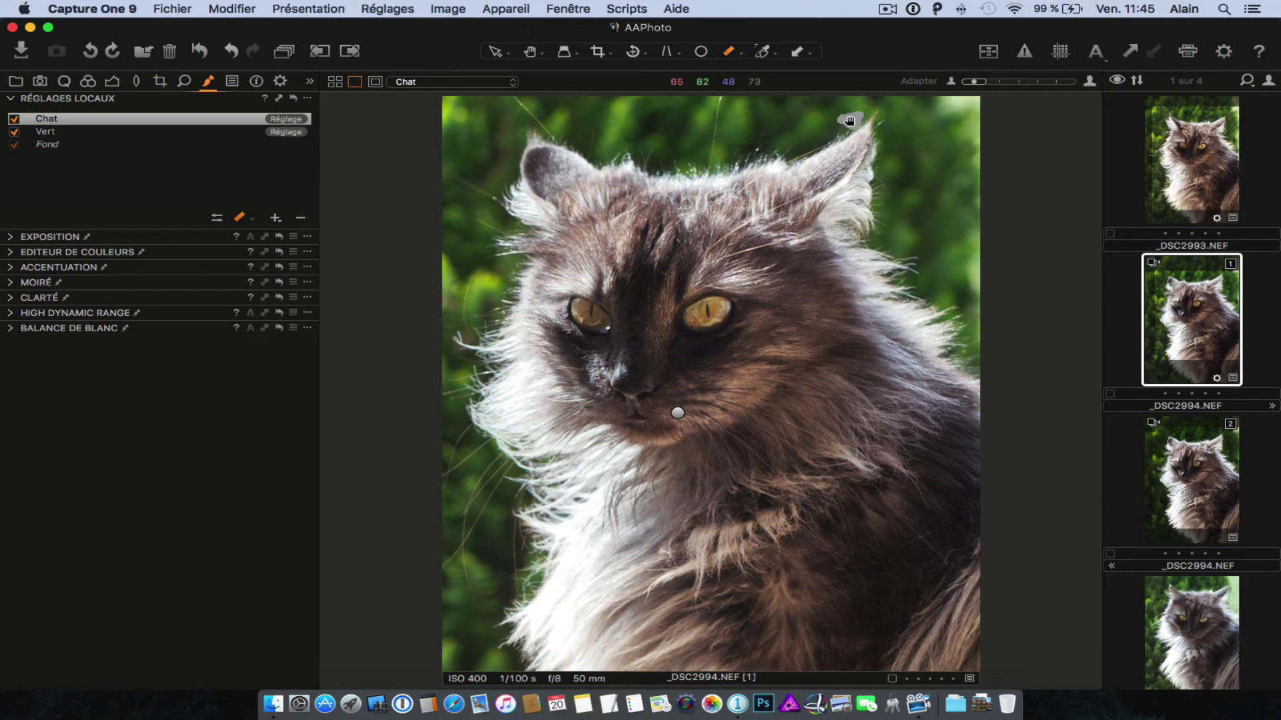
- Set the Chat layer's Structure to 51, checking the fur around the nose at 100%
{"action": "key", "text": "super+plus"}
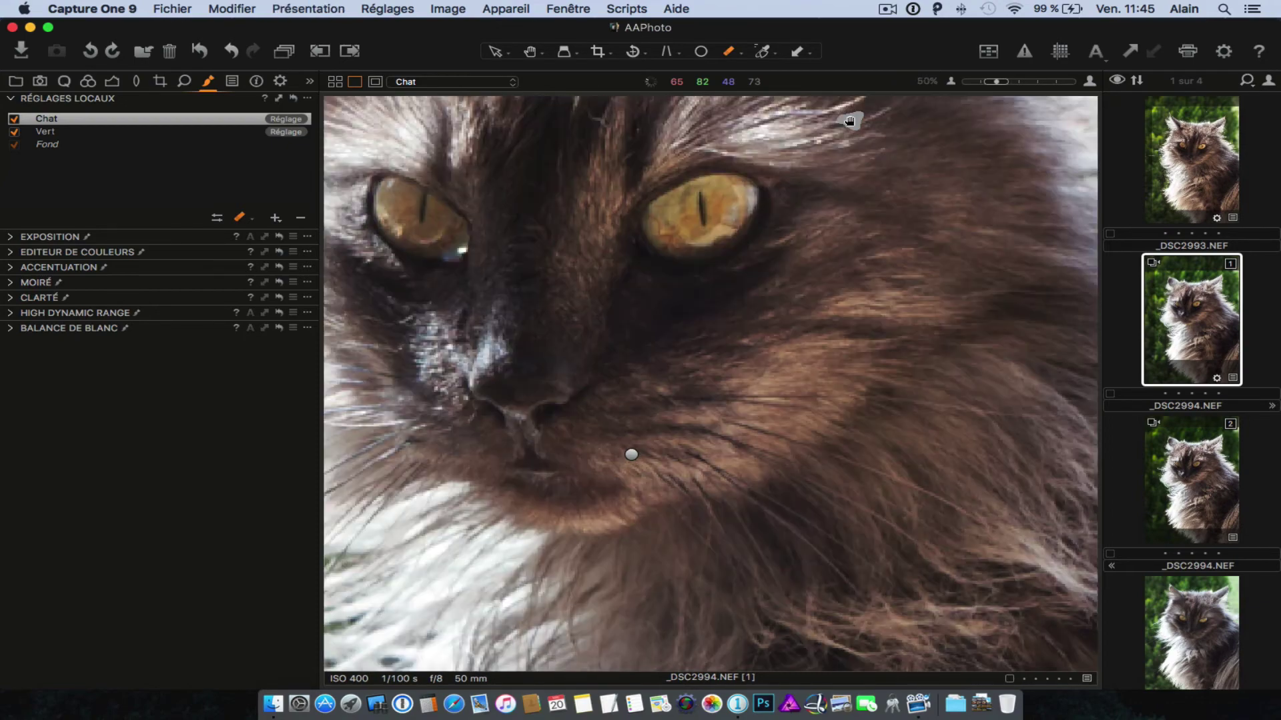
{"action": "key", "text": "super+plus"}
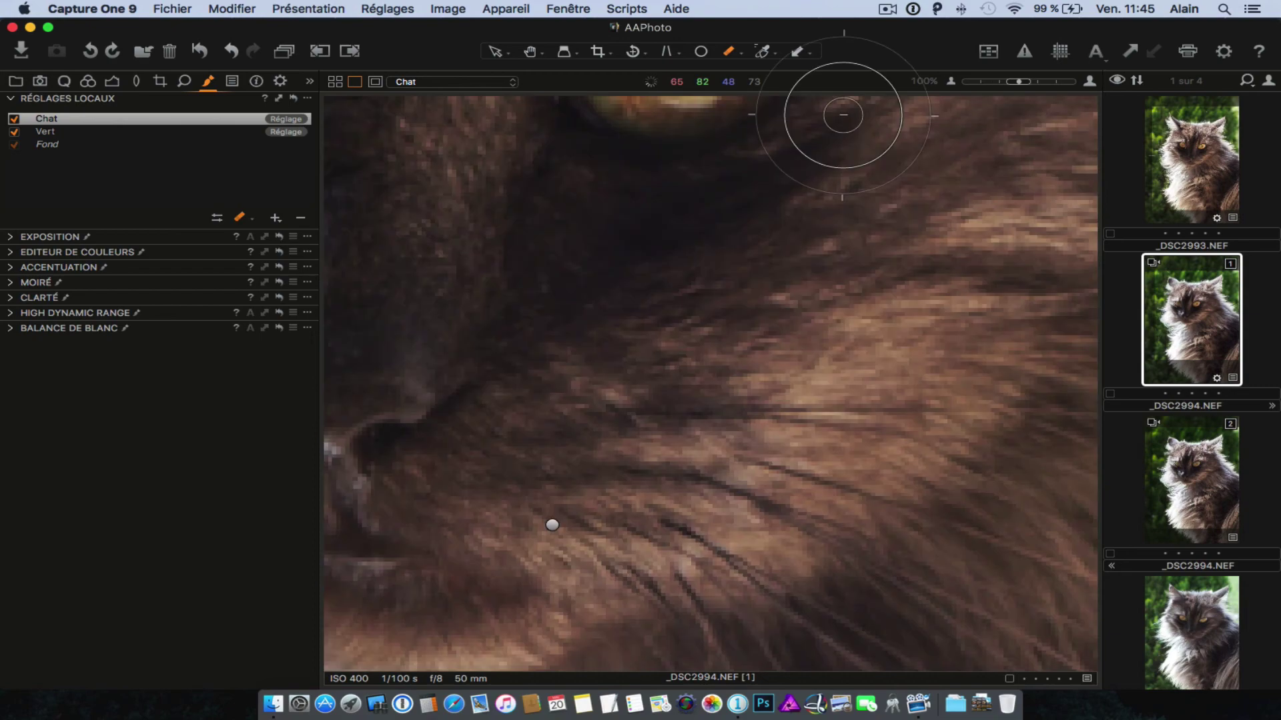
{"action": "scroll", "coordinate": [590, 388], "scroll_direction": "down", "scroll_amount": 5}
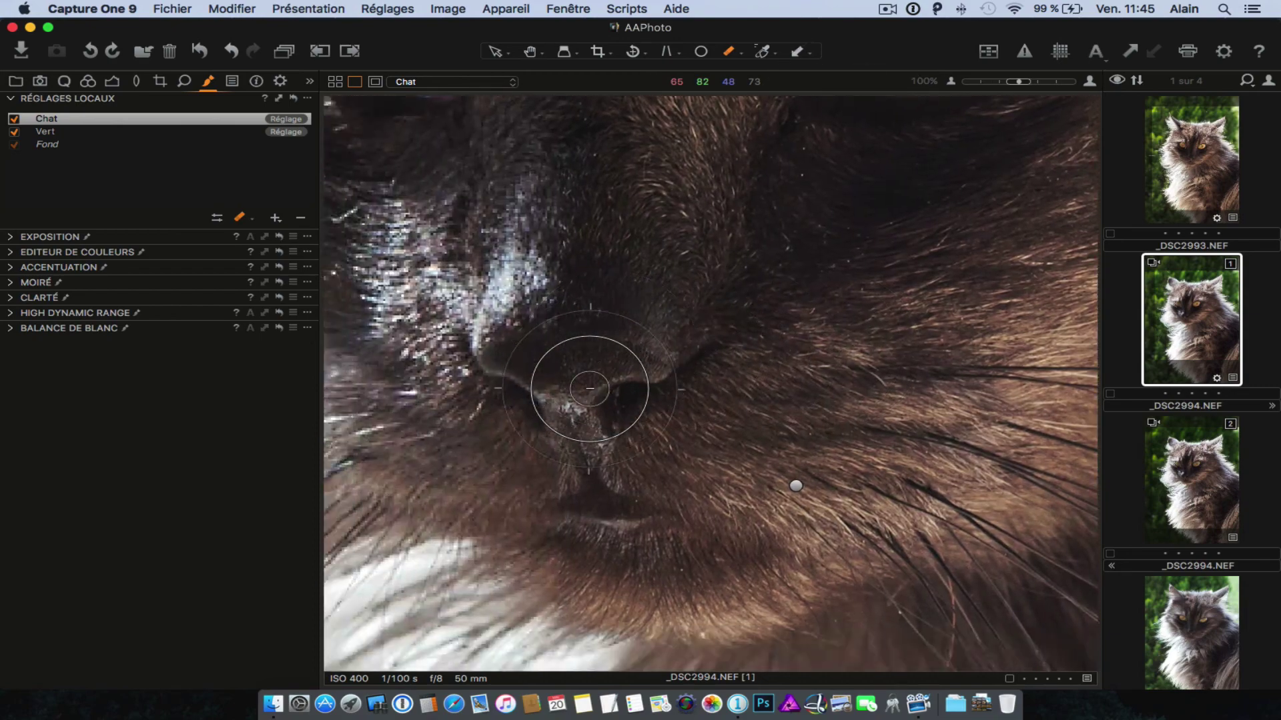
{"action": "left_click", "coordinate": [11, 297]}
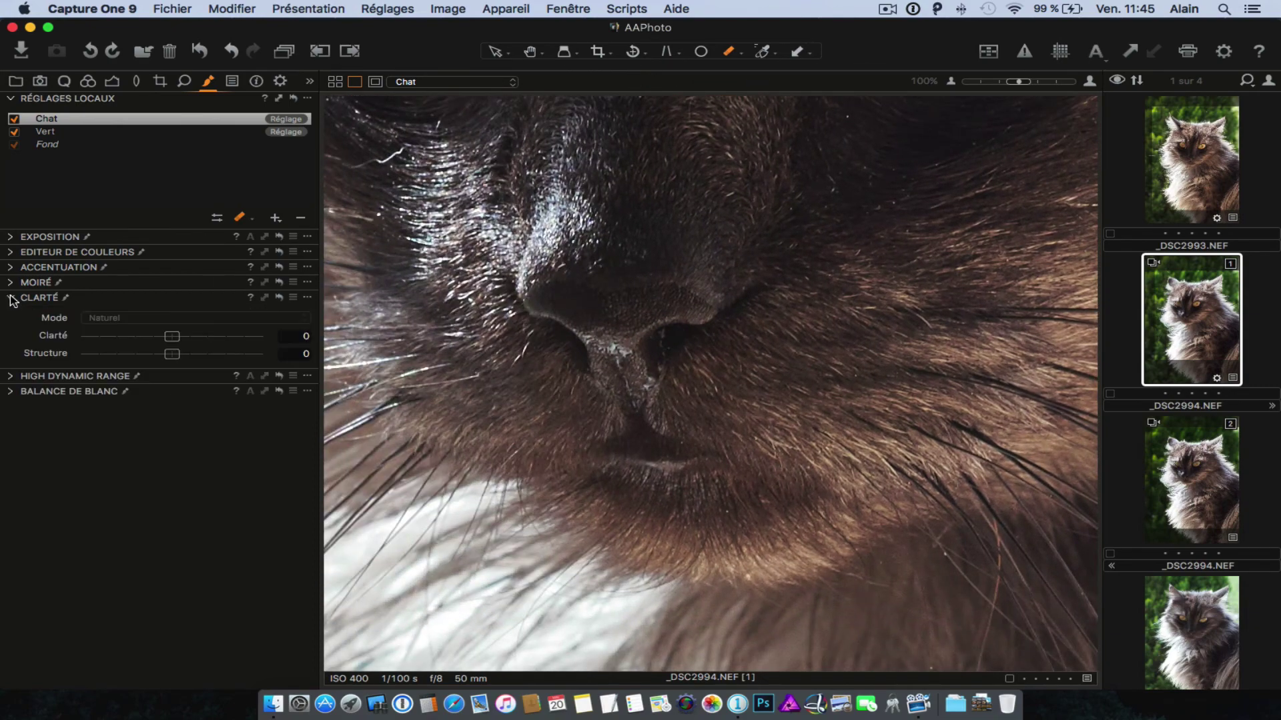
{"action": "left_click_drag", "start_coordinate": [172, 354], "coordinate": [214, 364]}
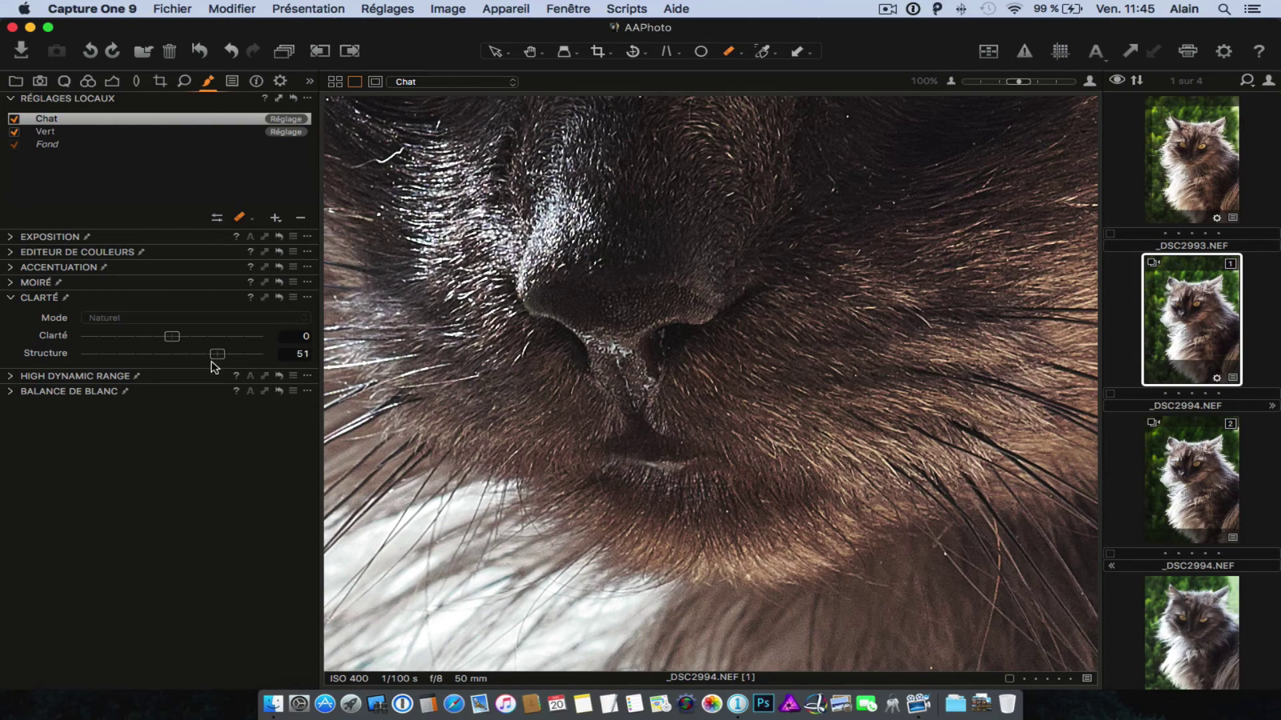
- Set the Chat layer's High Dynamic Range highlights to 37 with the whole cat in view
{"action": "key", "text": "super+b"}
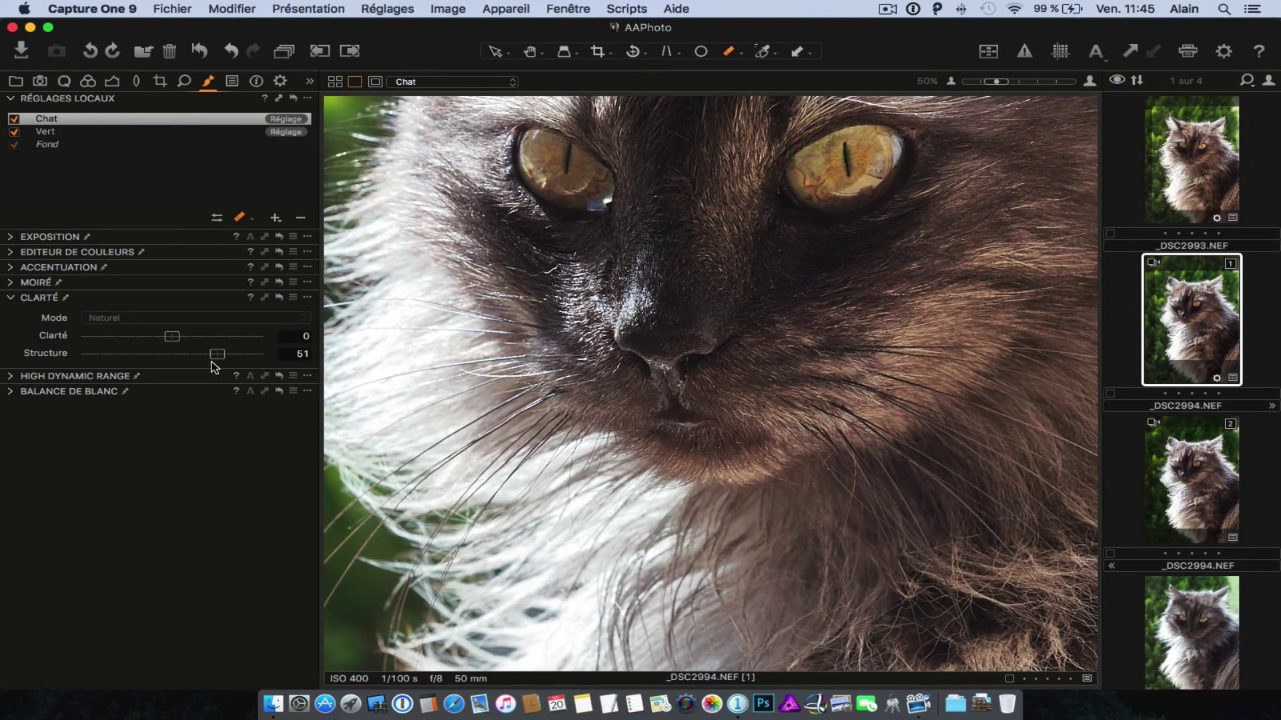
{"action": "key", "text": "super+minus"}
{"action": "key", "text": "super+minus"}
{"action": "key", "text": "super+minus"}
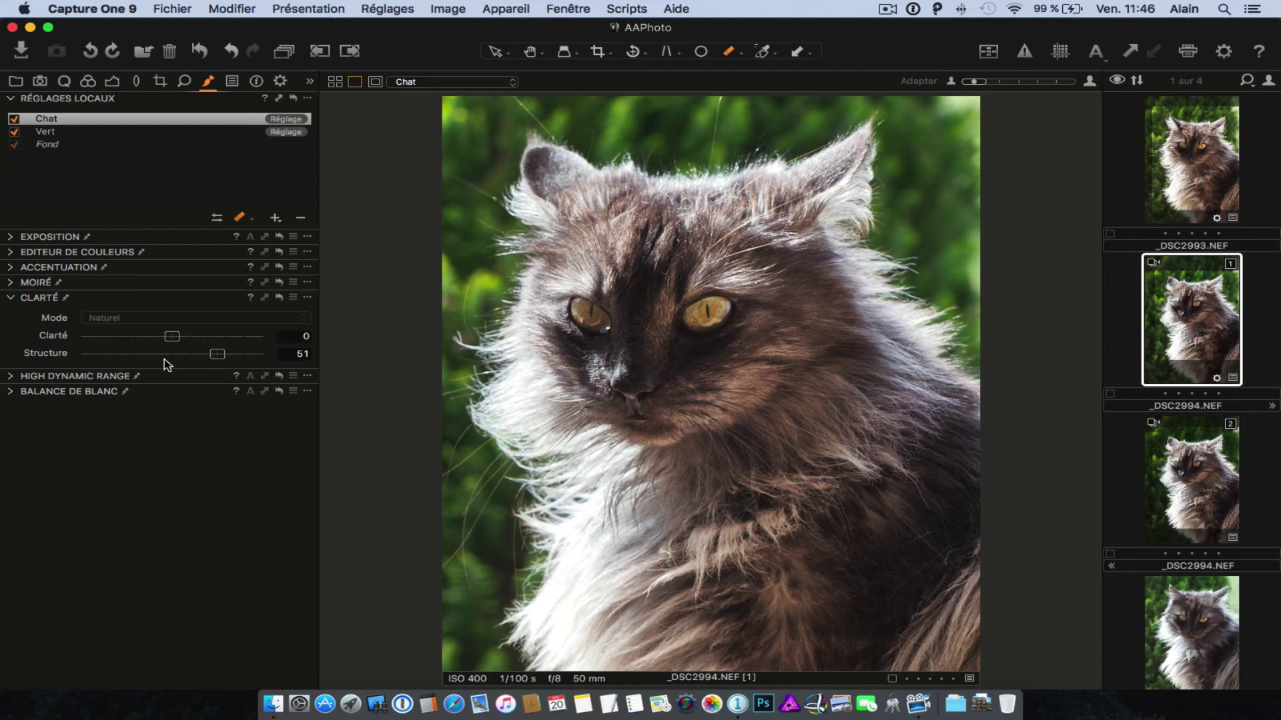
{"action": "left_click", "coordinate": [12, 377]}
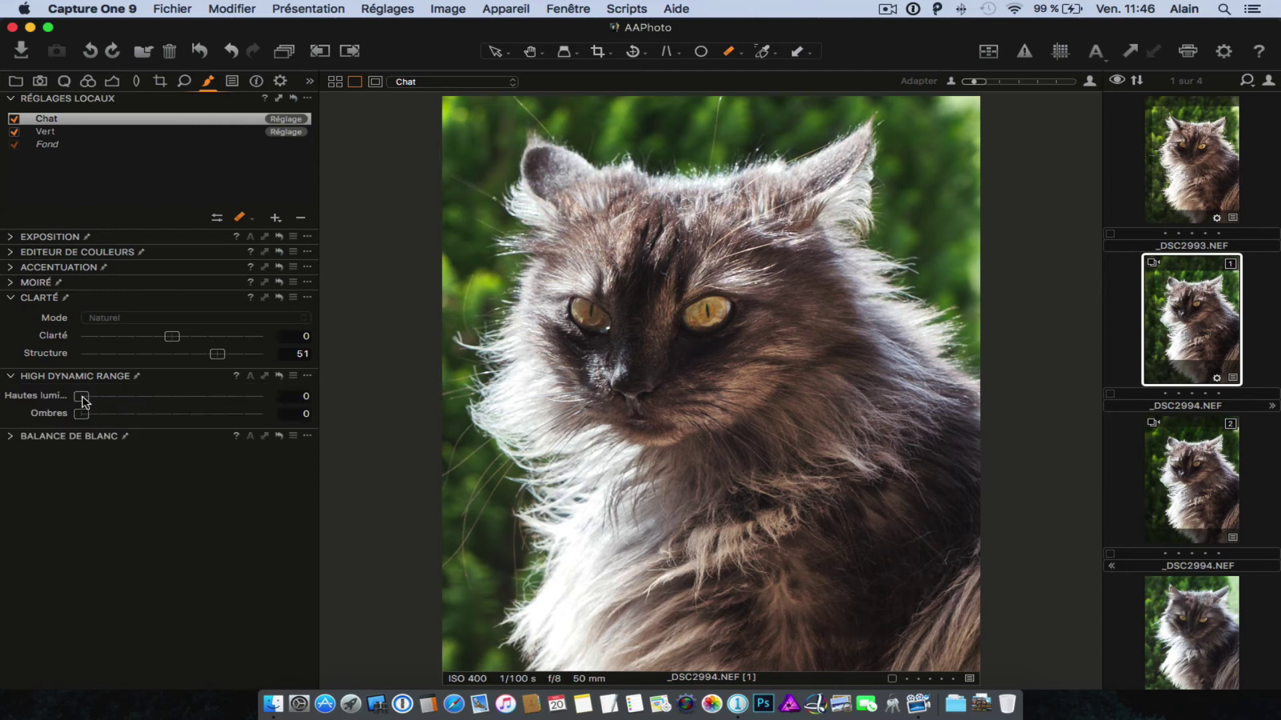
{"action": "left_click_drag", "start_coordinate": [82, 399], "coordinate": [153, 405]}
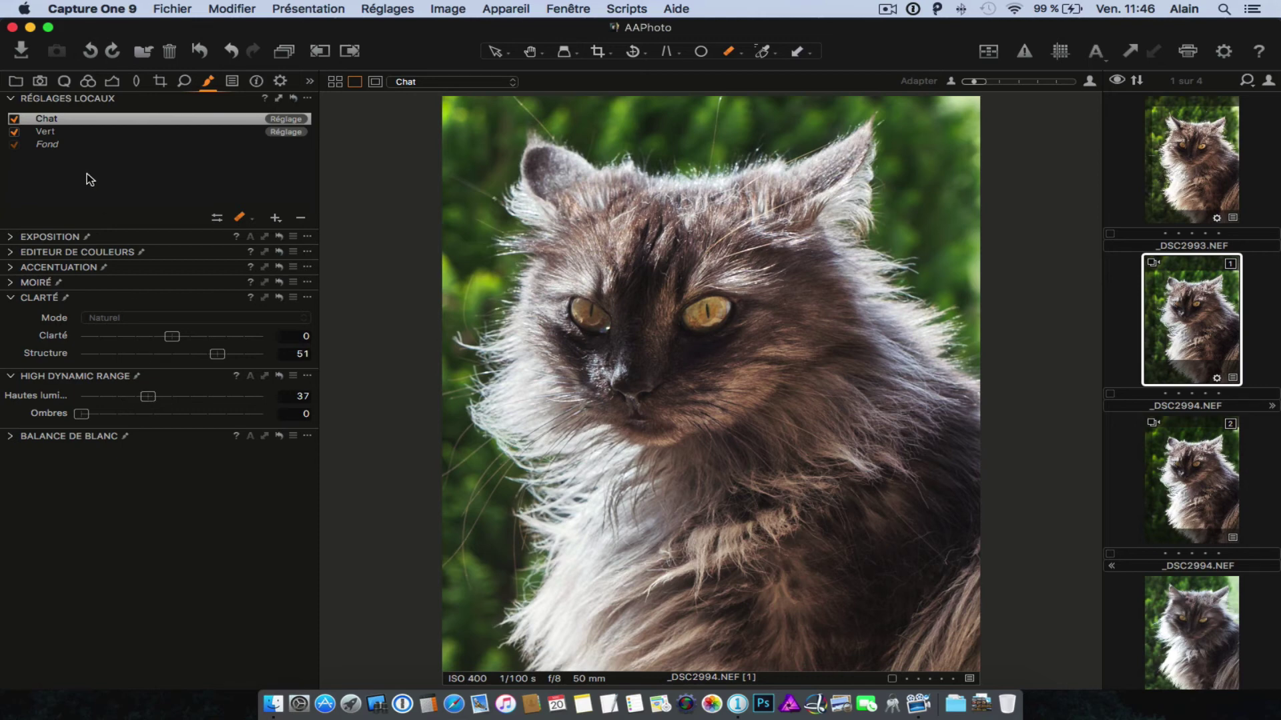
- Set both Structure and Clarity to -100 on the Vert layer to soften the green background
{"action": "left_click", "coordinate": [47, 134]}
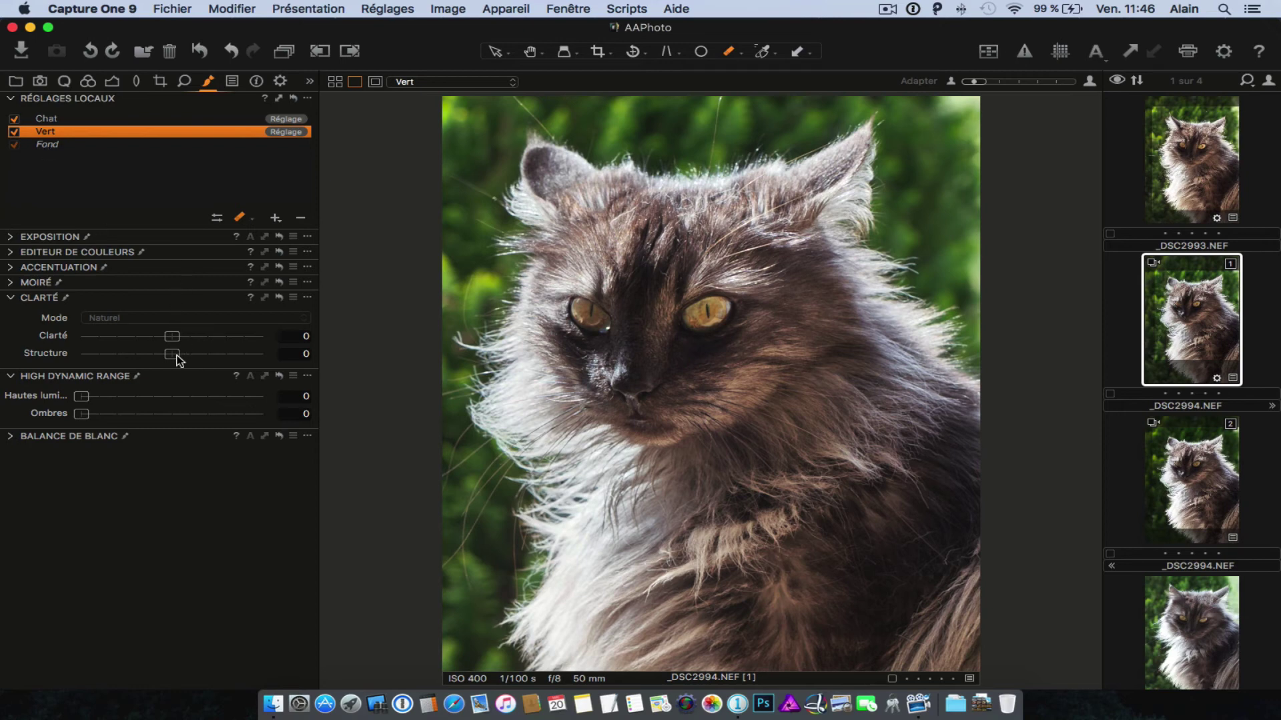
{"action": "left_click_drag", "start_coordinate": [158, 355], "coordinate": [40, 356]}
{"action": "left_click_drag", "start_coordinate": [171, 336], "coordinate": [75, 342]}
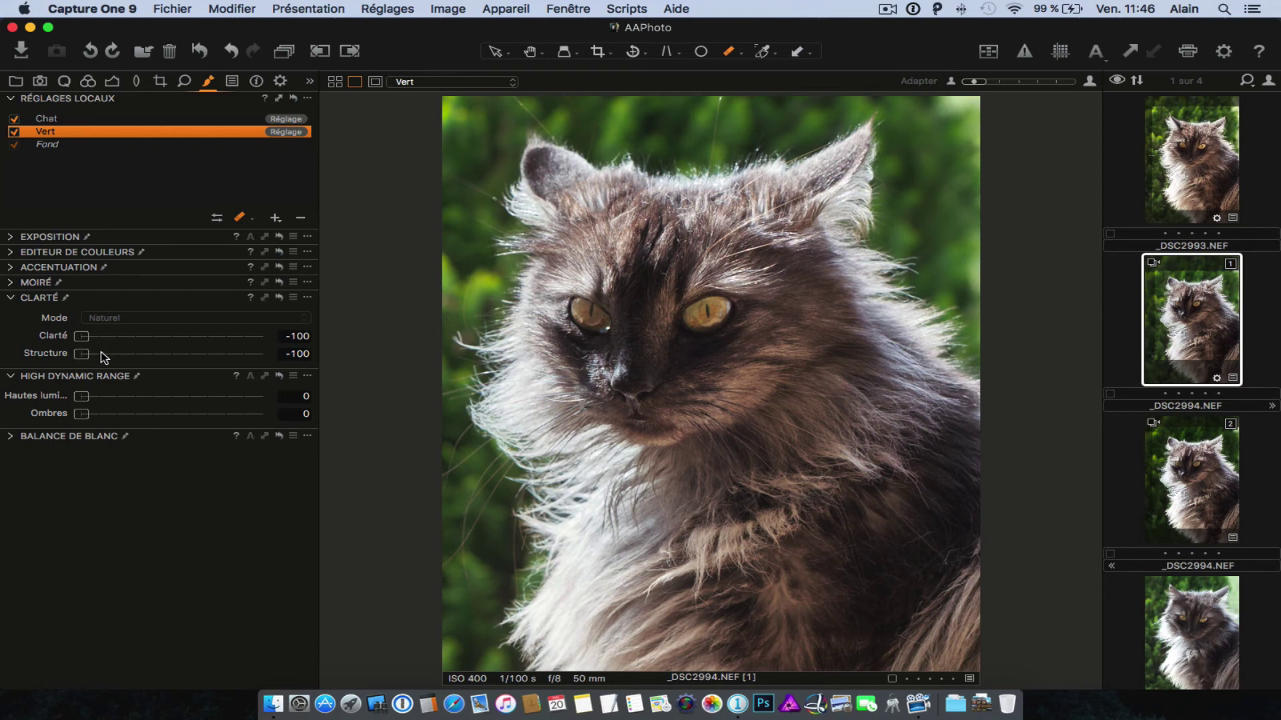
- Darken the background by setting the Vert layer's exposure Brightness (Luminosité) to -20
{"action": "left_click", "coordinate": [12, 238]}
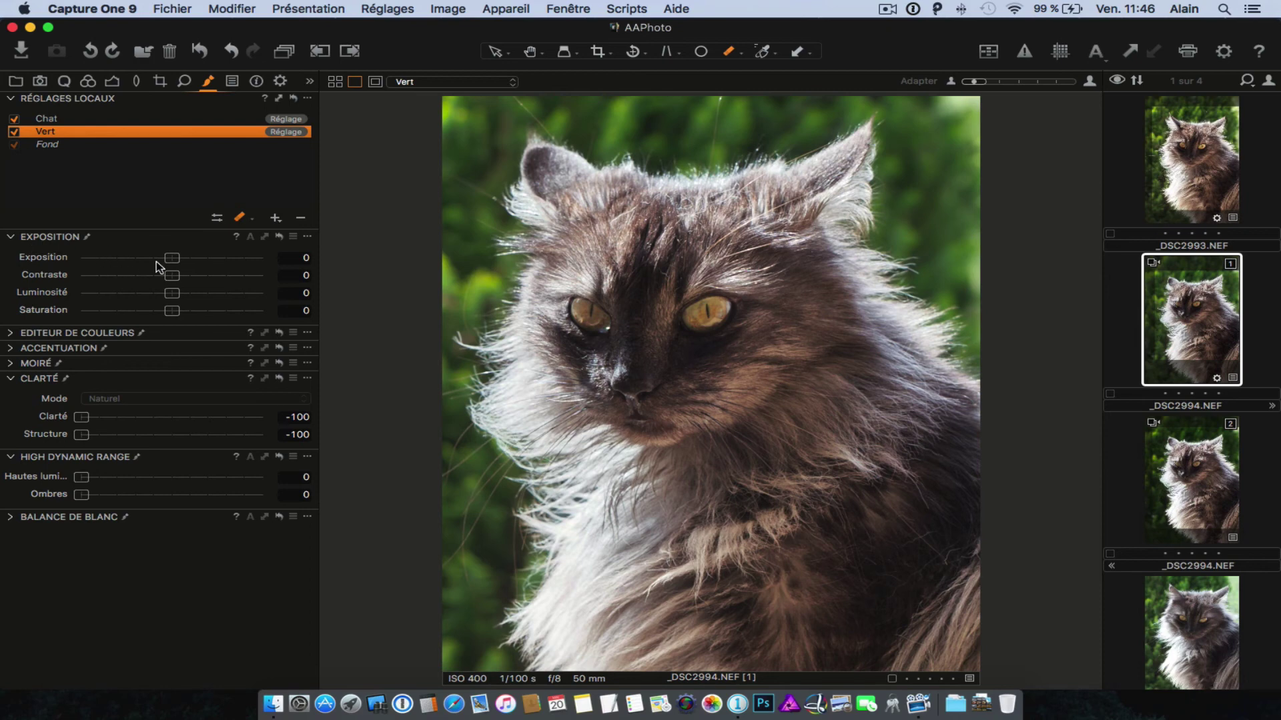
{"action": "left_click_drag", "start_coordinate": [172, 291], "coordinate": [154, 292]}
{"action": "left_click_drag", "start_coordinate": [148, 297], "coordinate": [140, 296]}
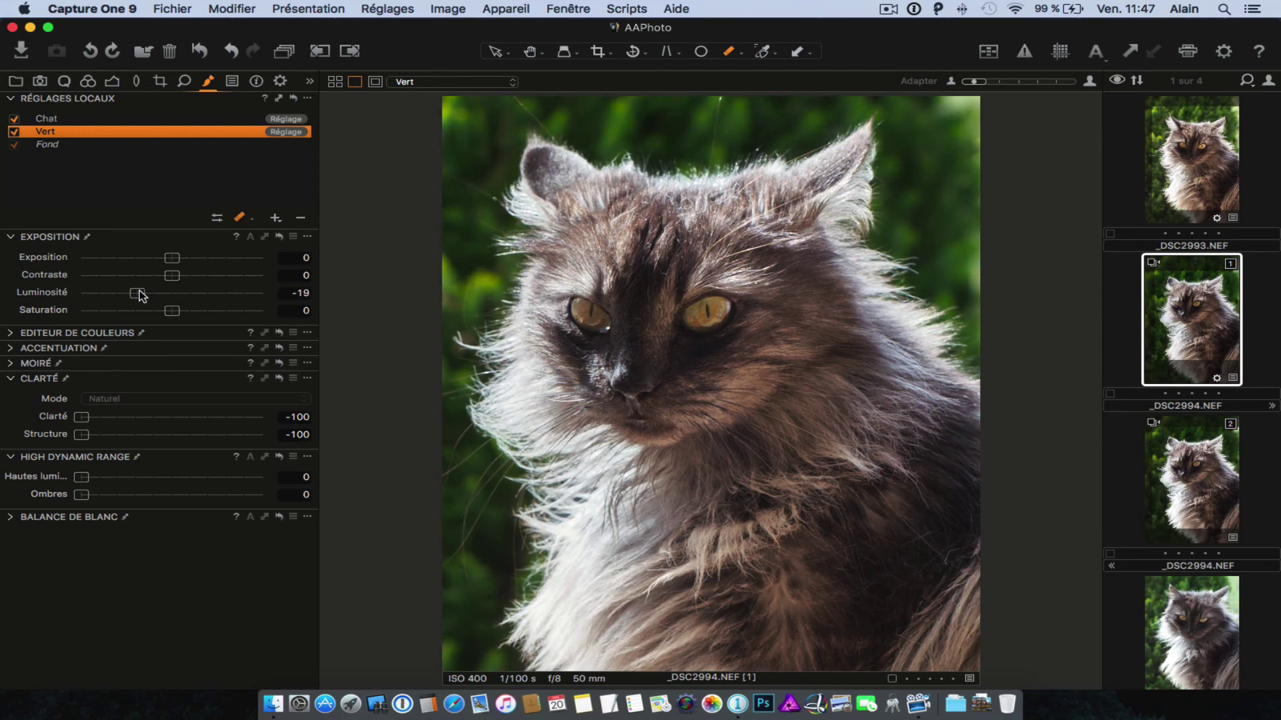
{"action": "mouse_move", "coordinate": [140, 295]}
{"action": "left_mouse_down"}
{"action": "mouse_move", "coordinate": [214, 296]}
{"action": "mouse_move", "coordinate": [136, 293]}
{"action": "left_mouse_up"}
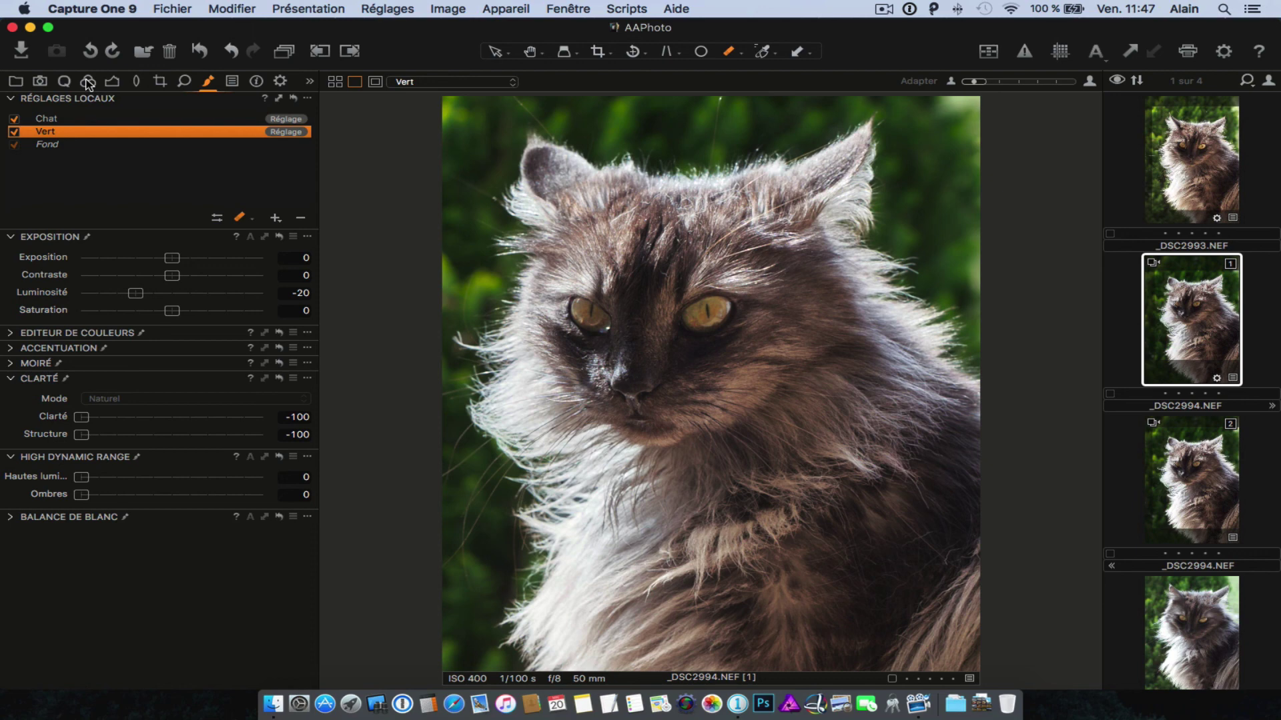
- Review the advanced Color Editor's green selection and its options for creating a masked layer, without applying any
{"action": "left_click", "coordinate": [87, 82]}
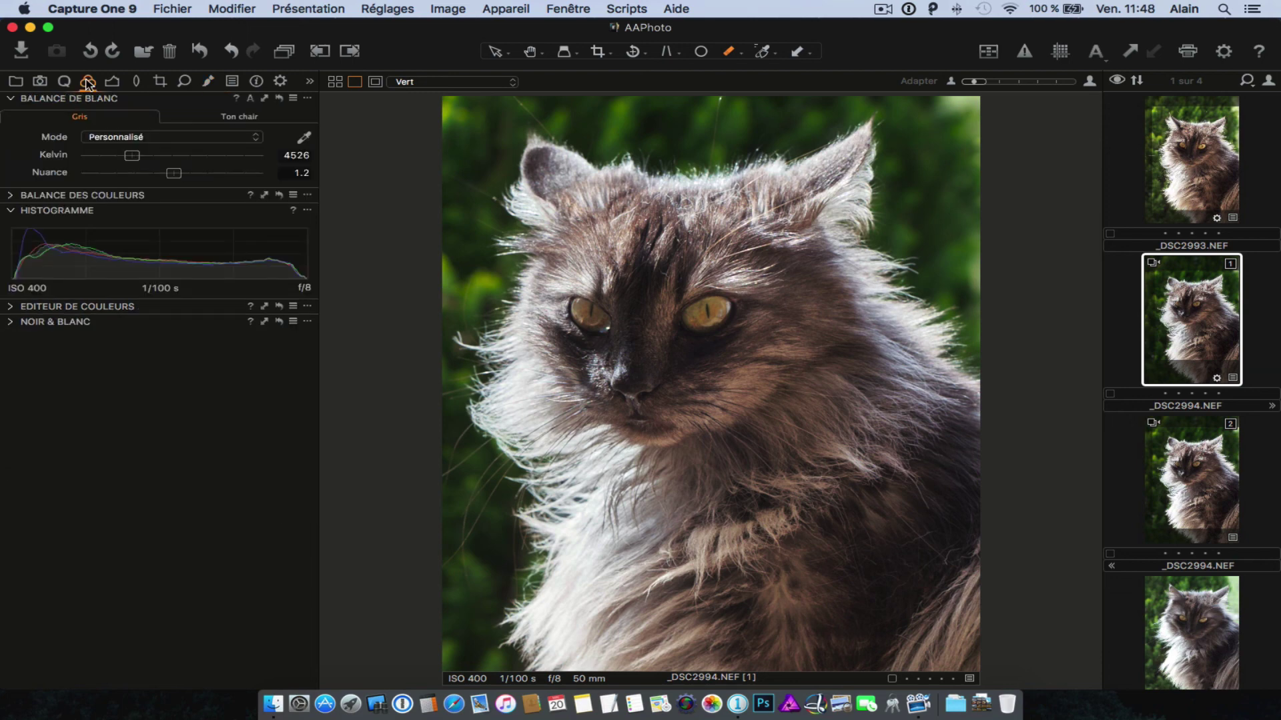
{"action": "left_click", "coordinate": [14, 311]}
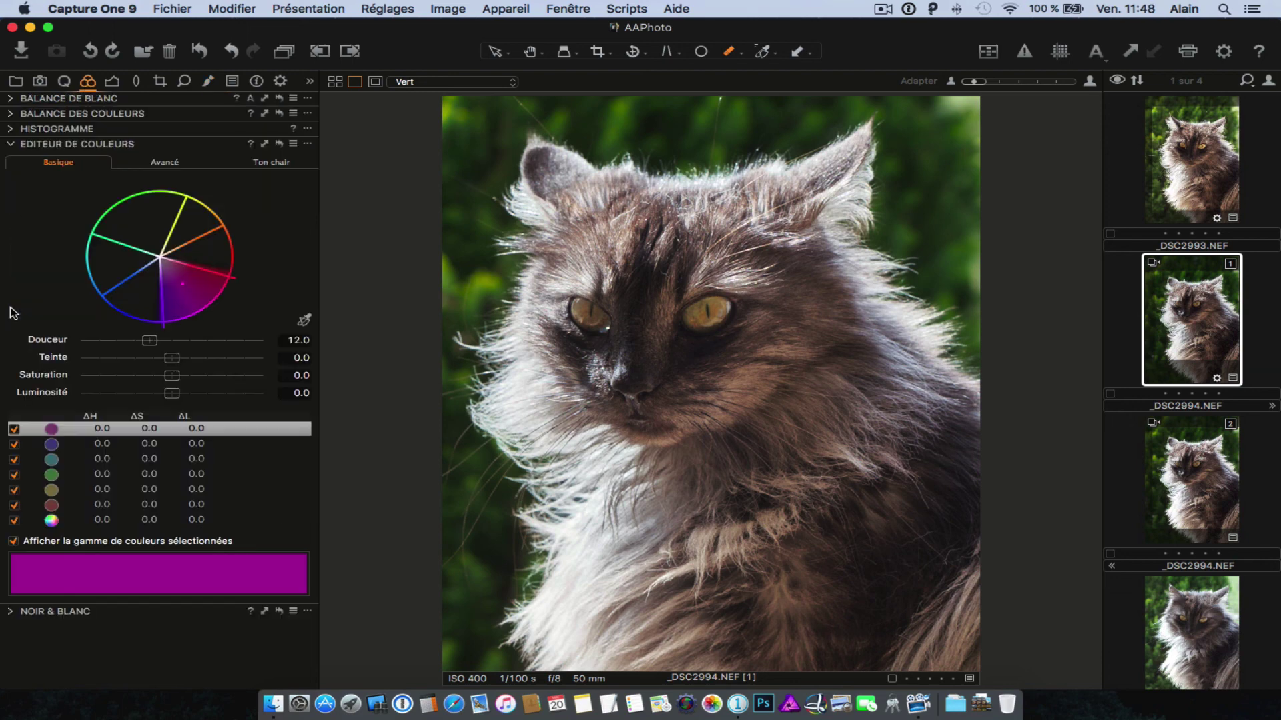
{"action": "left_click", "coordinate": [173, 164]}
{"action": "left_click", "coordinate": [307, 144]}
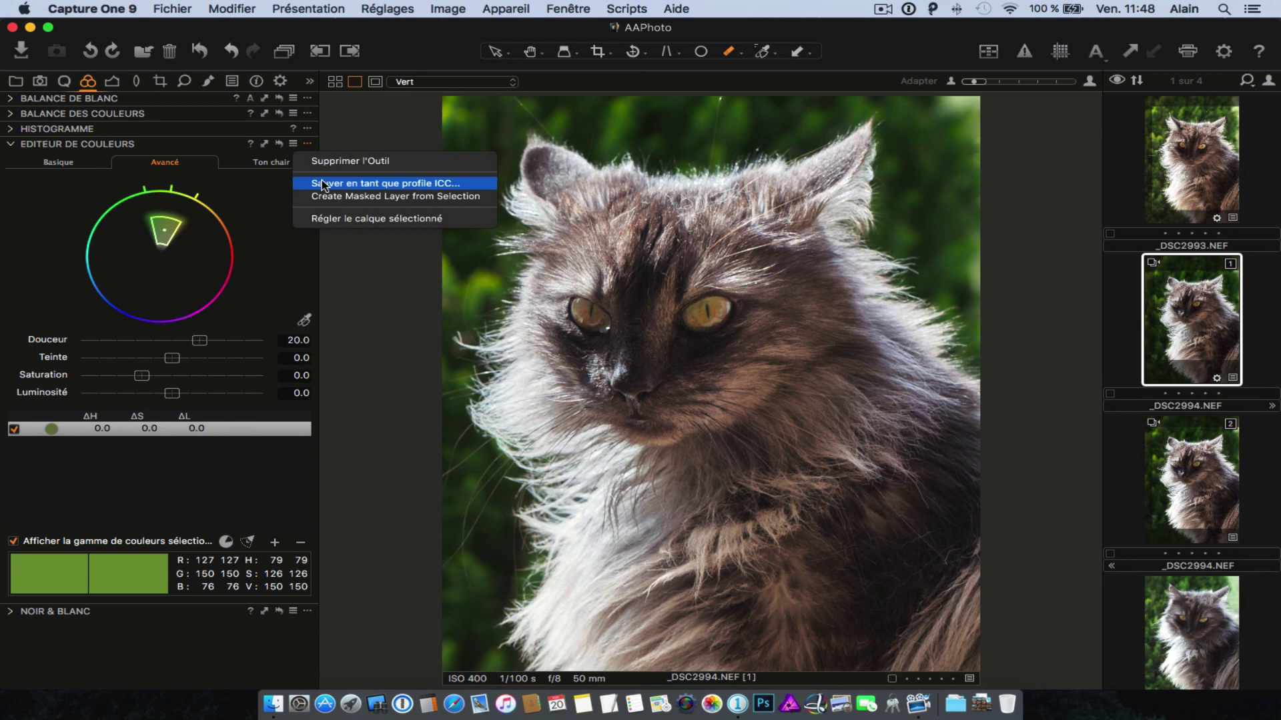
{"action": "left_click", "coordinate": [353, 316]}
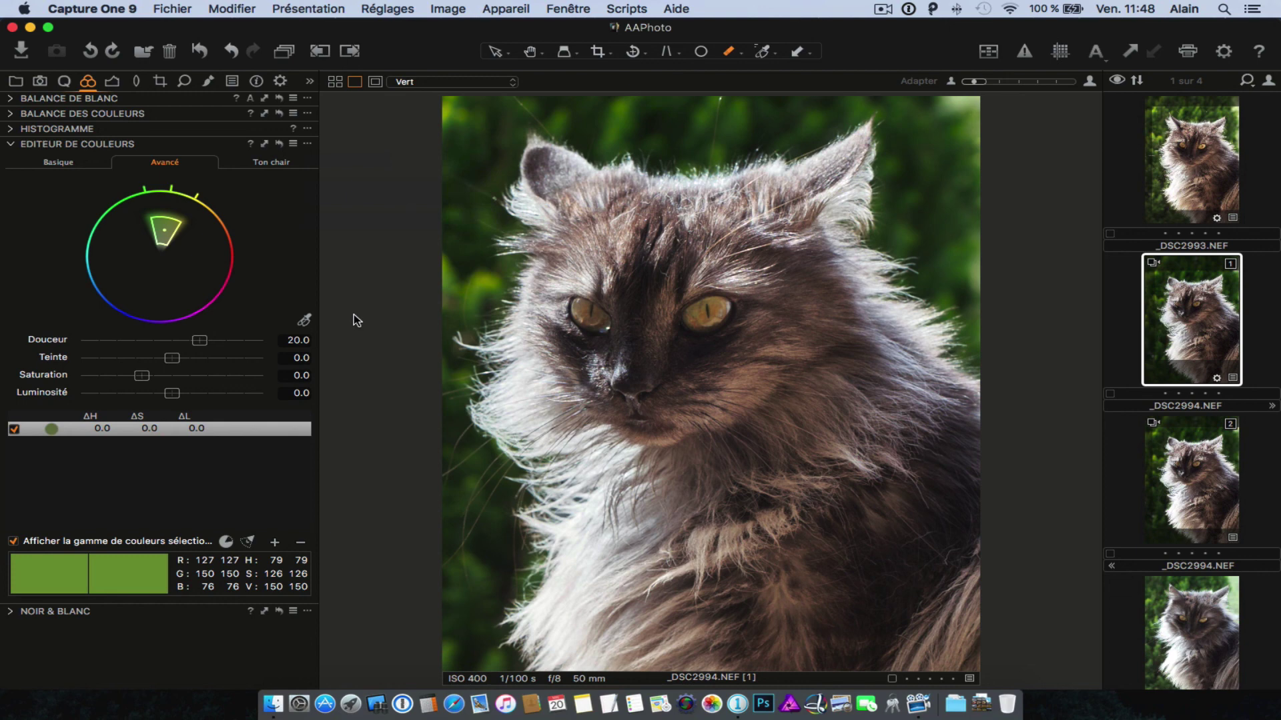